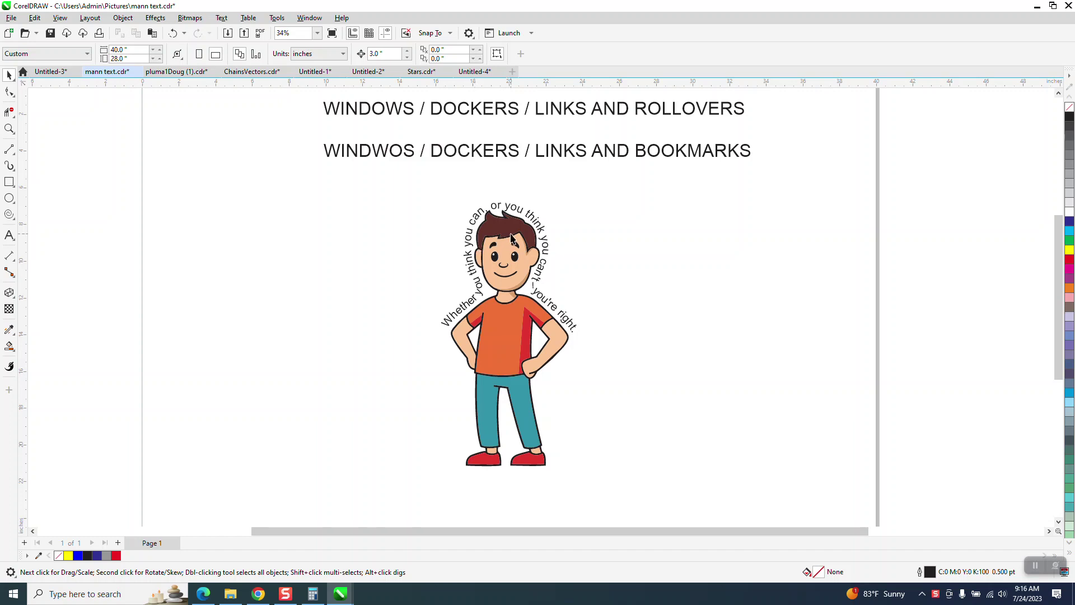
- Create a rectangle exactly framing the grouped man and curved text, and move it 9 inches to the right
{"action": "left_click", "coordinate": [510, 237]}
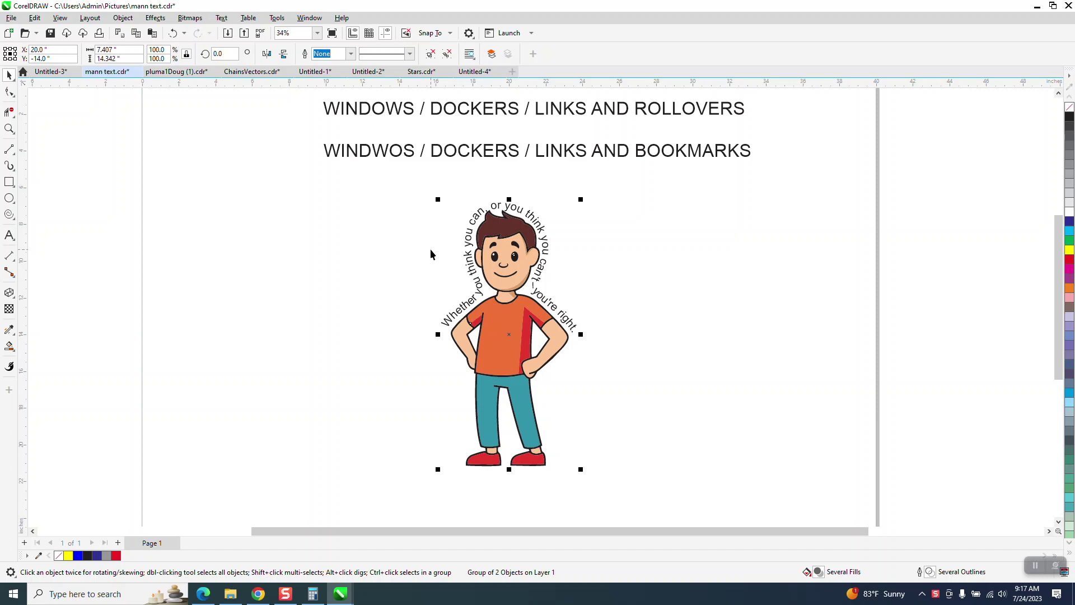
{"action": "left_click", "coordinate": [8, 183]}
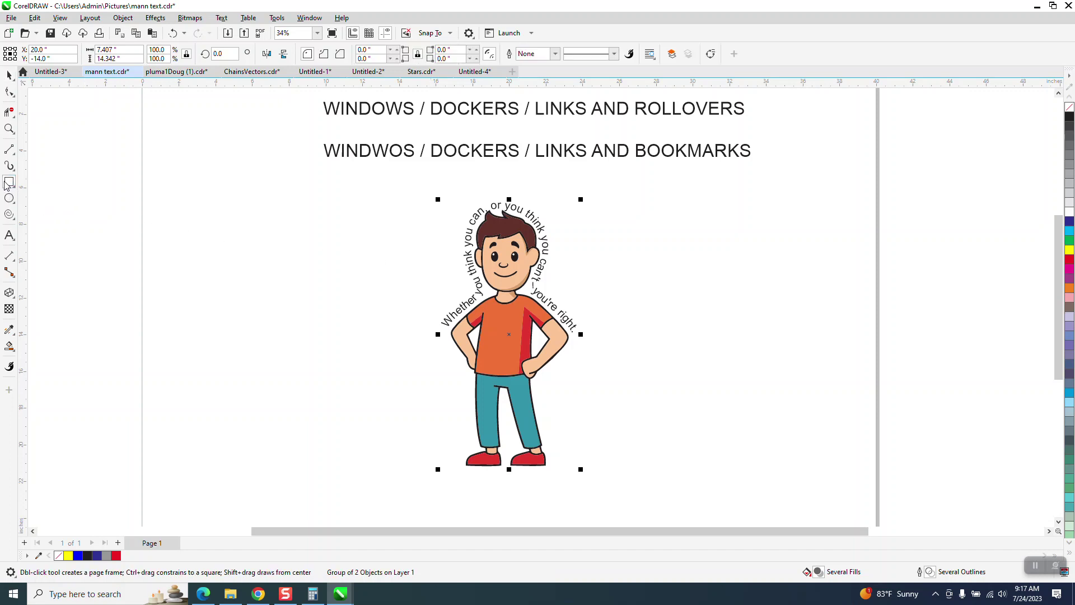
{"action": "double_click", "coordinate": [6, 184]}
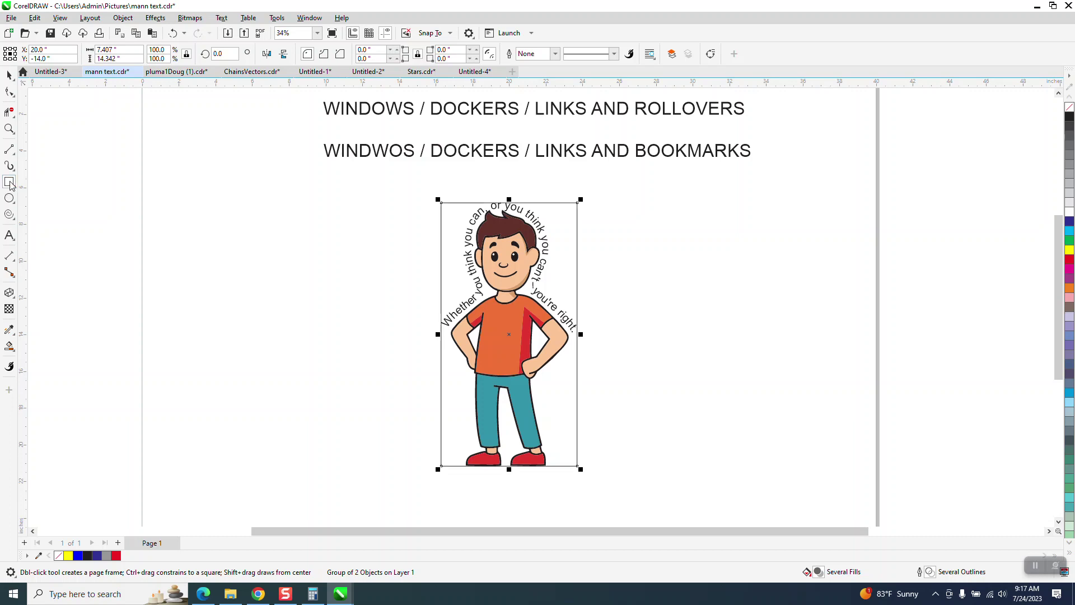
{"action": "left_click", "coordinate": [10, 75]}
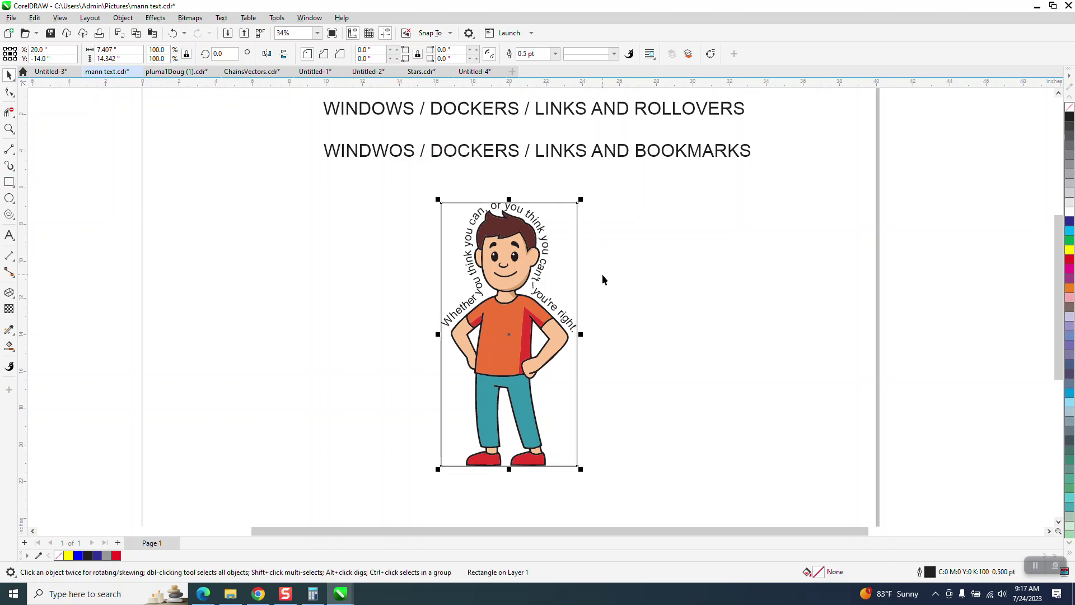
{"action": "key", "text": "Right"}
{"action": "key", "text": "Right"}
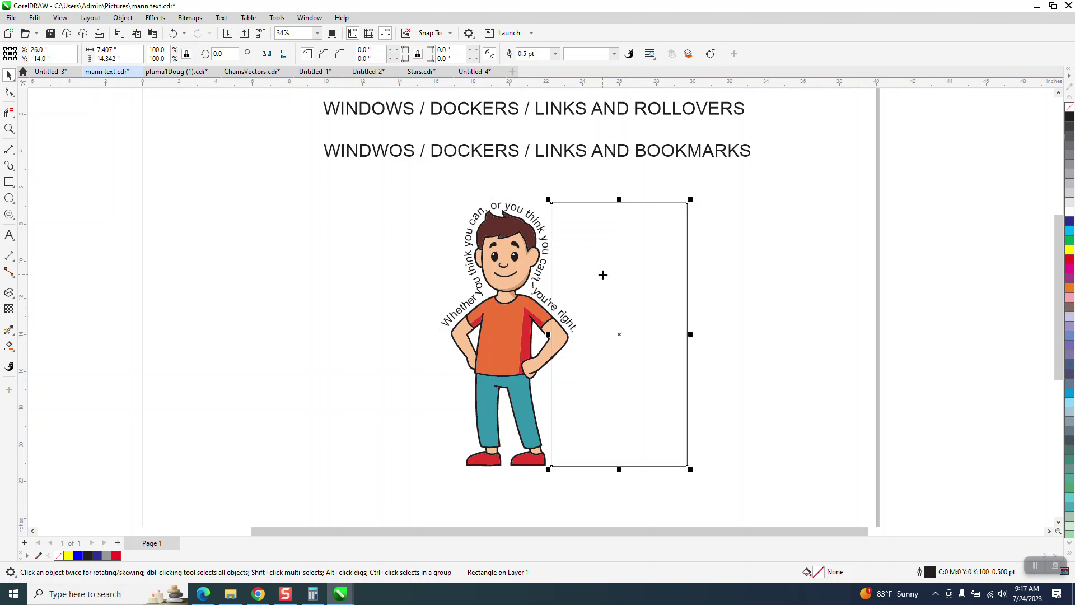
{"action": "key", "text": "Right"}
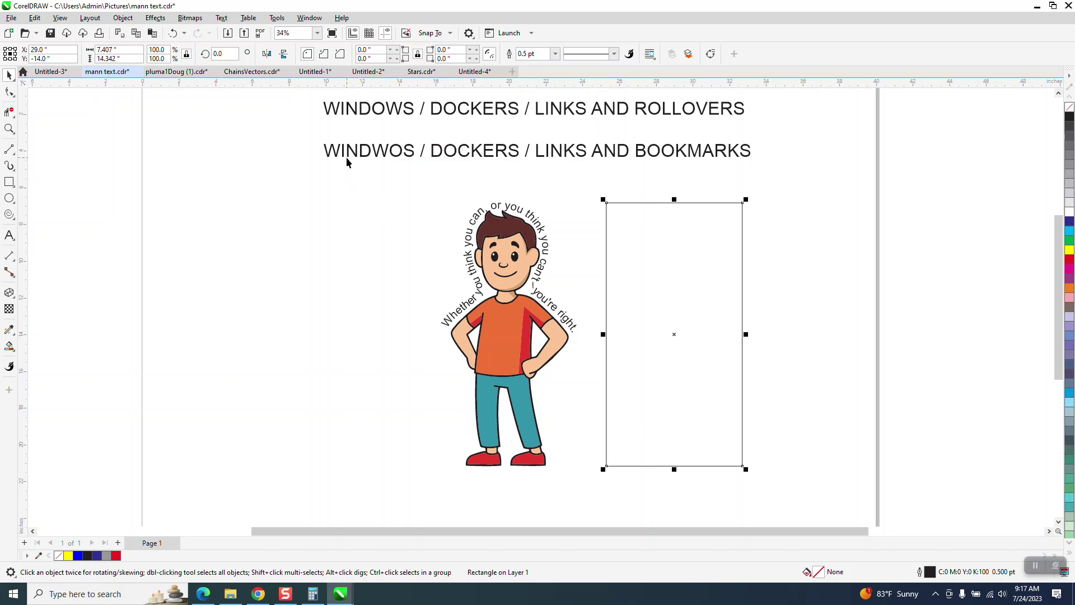
{"action": "left_click", "coordinate": [403, 157]}
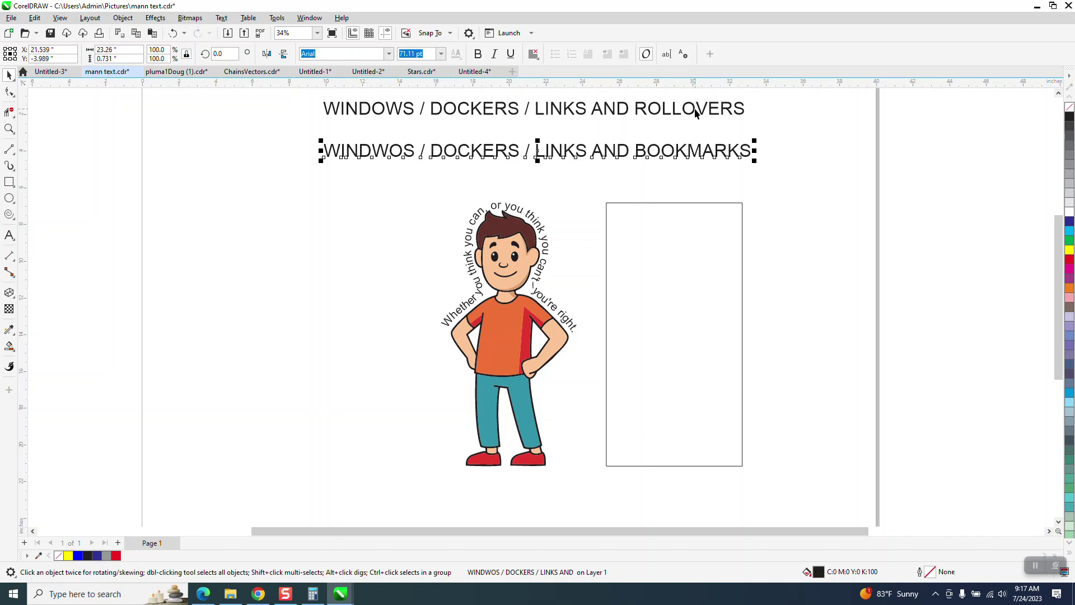
{"action": "left_click", "coordinate": [667, 265]}
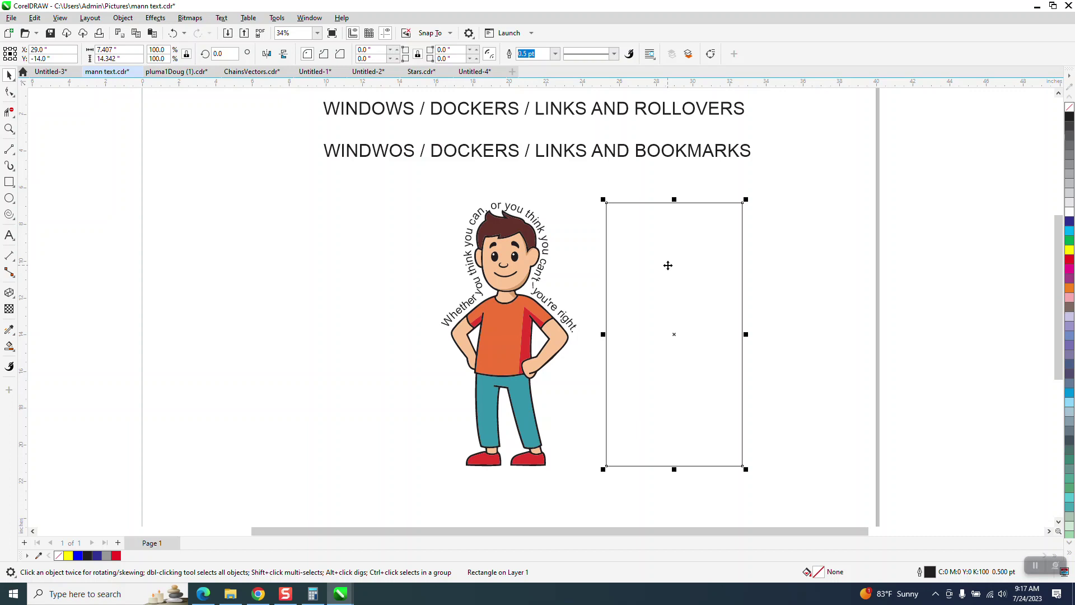
{"action": "left_click", "coordinate": [309, 18]}
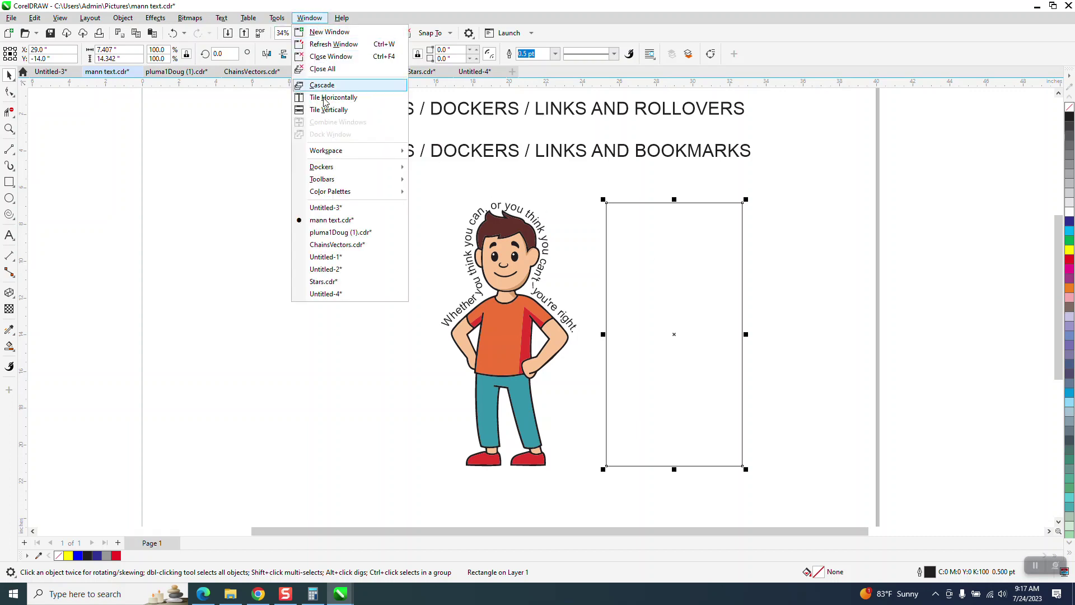
{"action": "mouse_move", "coordinate": [336, 167]}
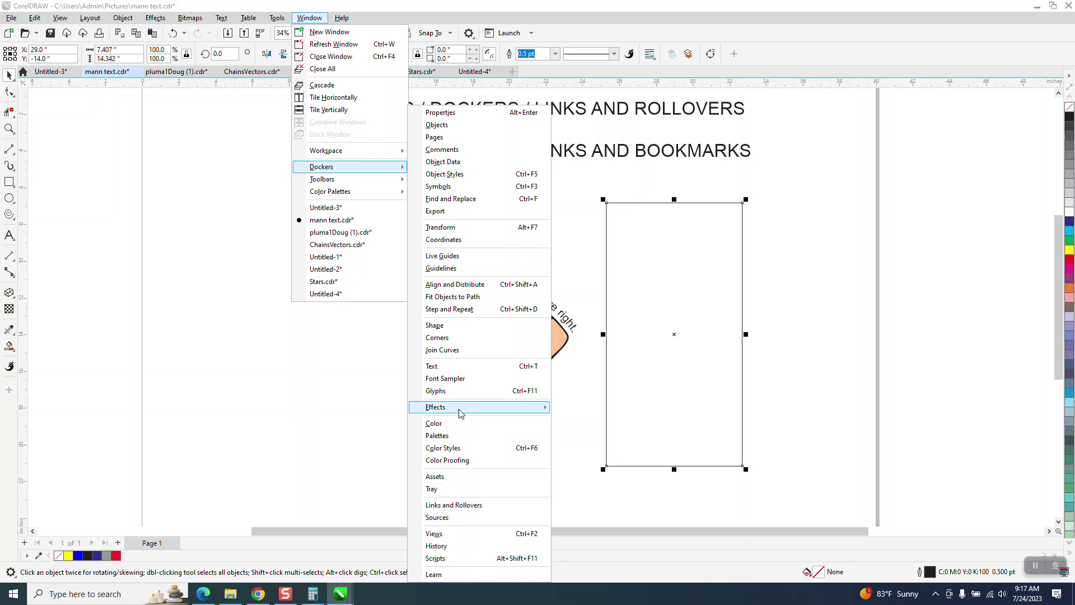
{"action": "mouse_move", "coordinate": [458, 401]}
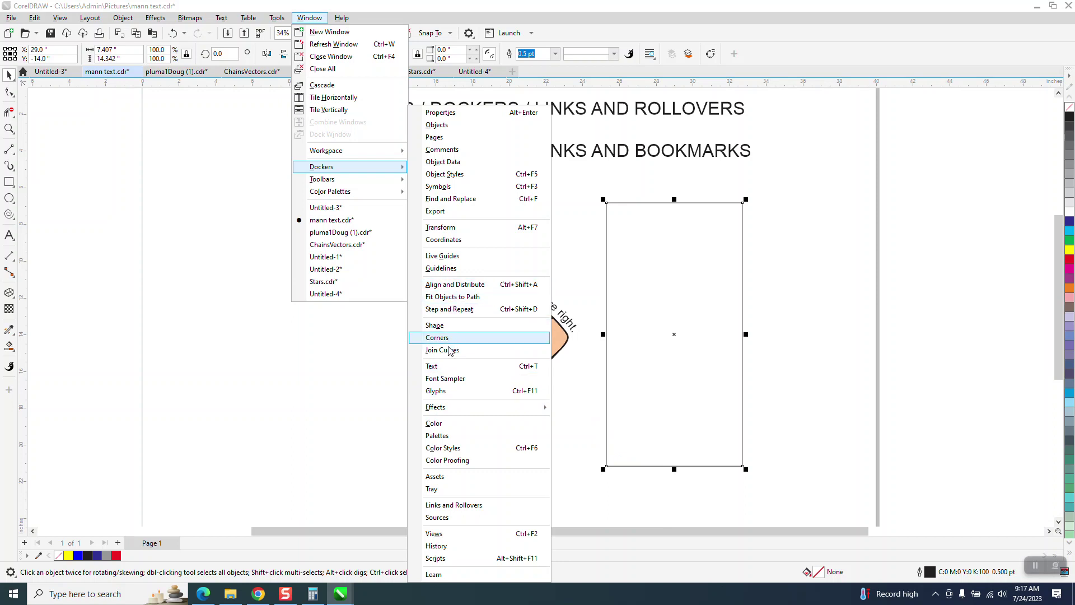
{"action": "left_click", "coordinate": [446, 506]}
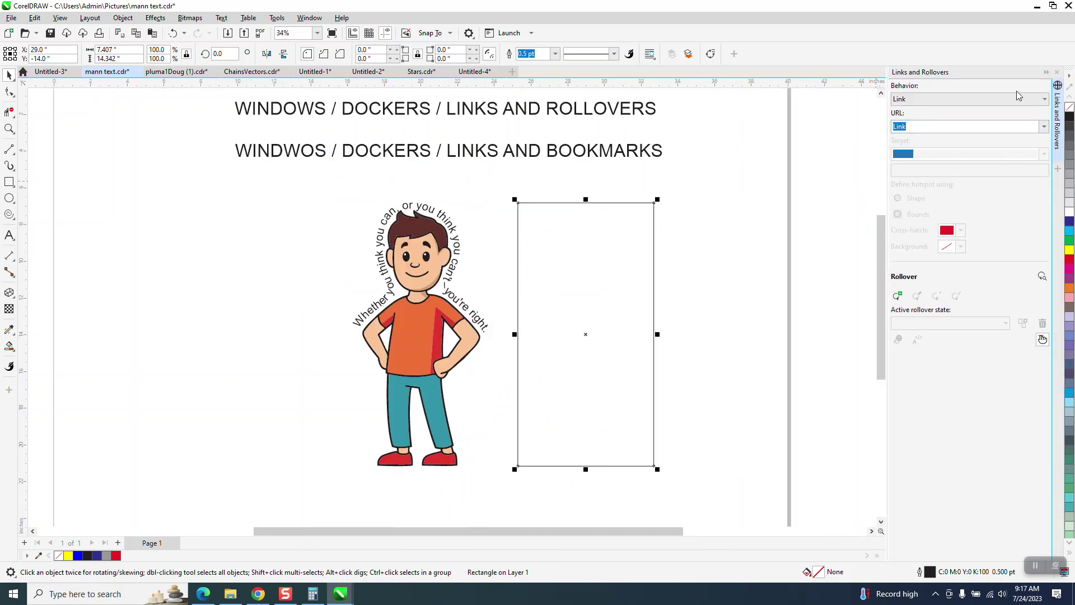
{"action": "left_click", "coordinate": [1045, 127]}
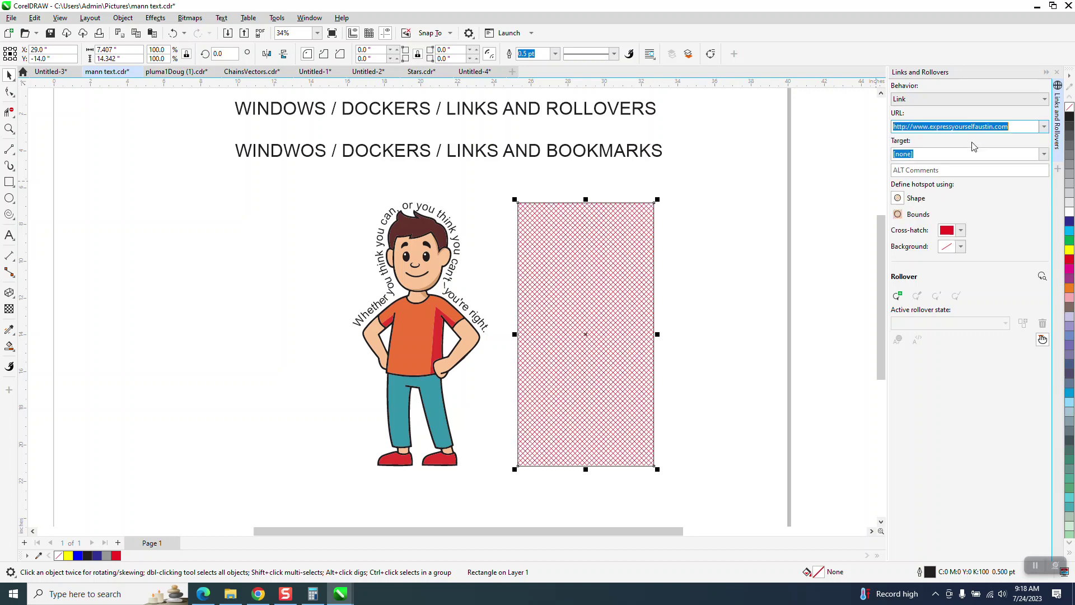
{"action": "left_click", "coordinate": [975, 141]}
{"action": "left_click", "coordinate": [1057, 72]}
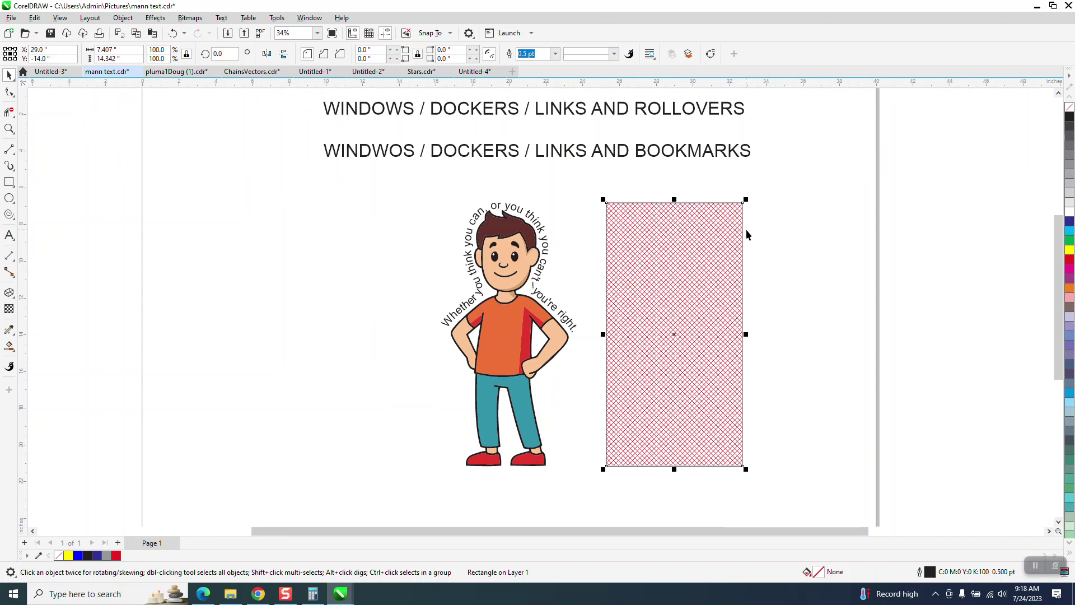
{"action": "key", "text": "p"}
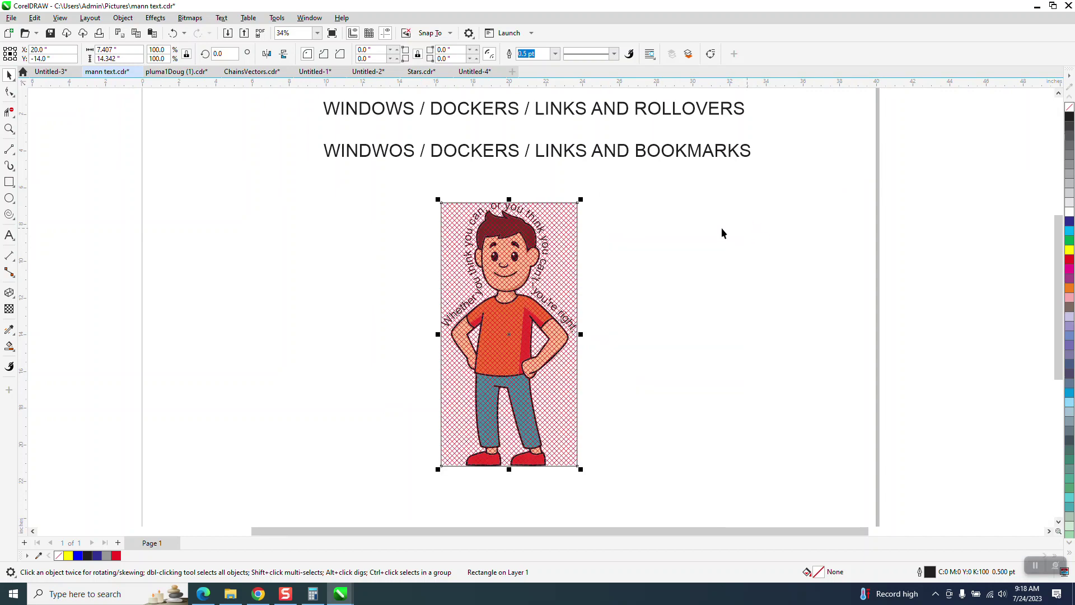
- Delete the two lines of docker instructions above the man
{"action": "scroll", "coordinate": [657, 223], "scroll_direction": "down", "scroll_amount": 1}
{"action": "left_click_drag", "start_coordinate": [336, 114], "coordinate": [735, 177]}
{"action": "key", "text": "Delete"}
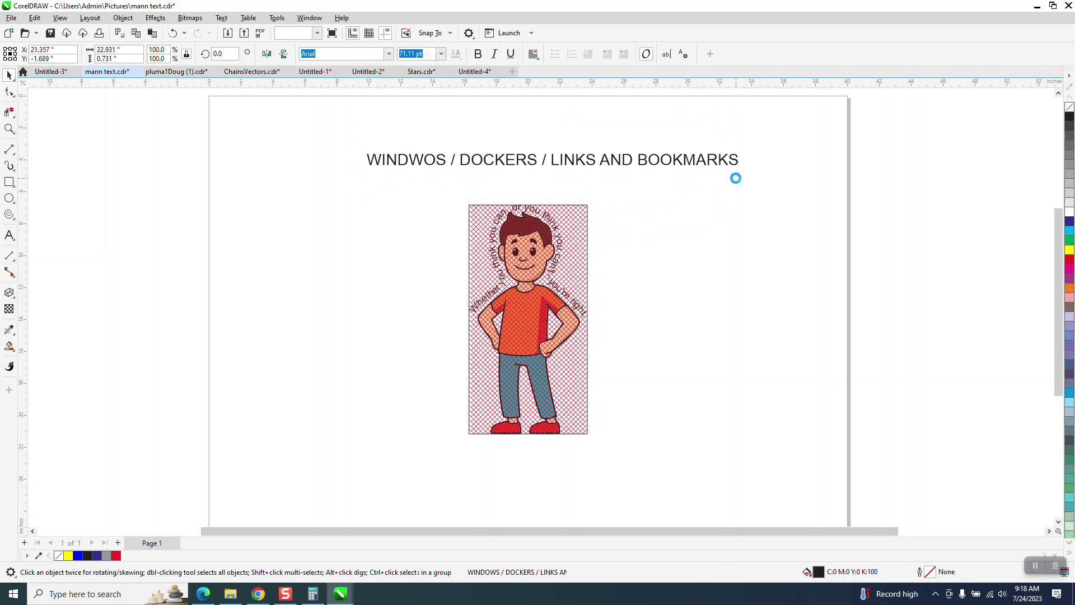
{"action": "left_click", "coordinate": [731, 161]}
{"action": "key", "text": "Delete"}
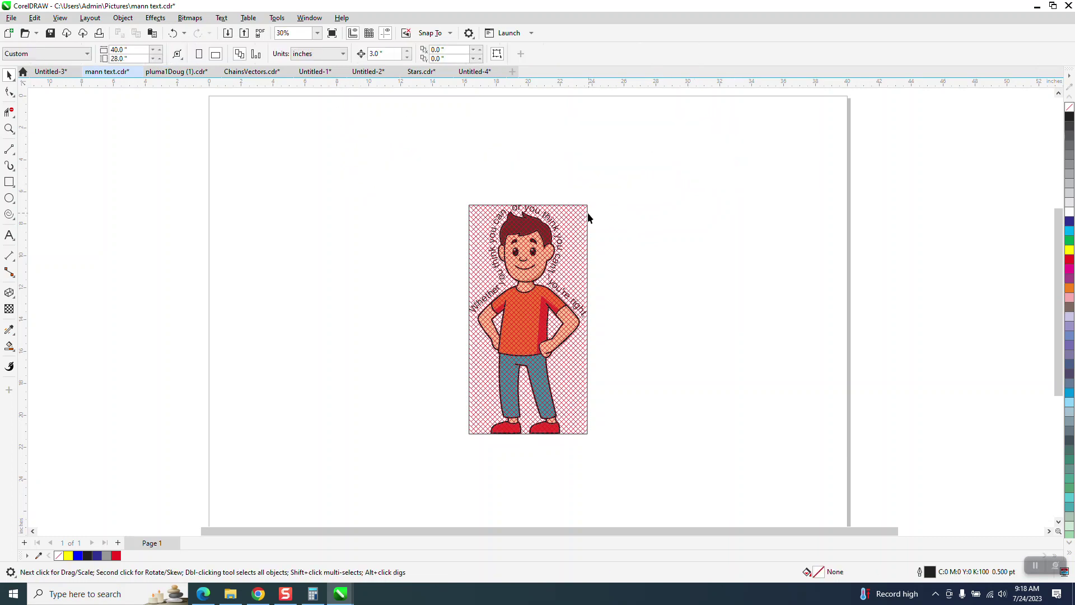
- Remove the outline from the hyperlinked rectangle around the man
{"action": "left_click", "coordinate": [587, 217]}
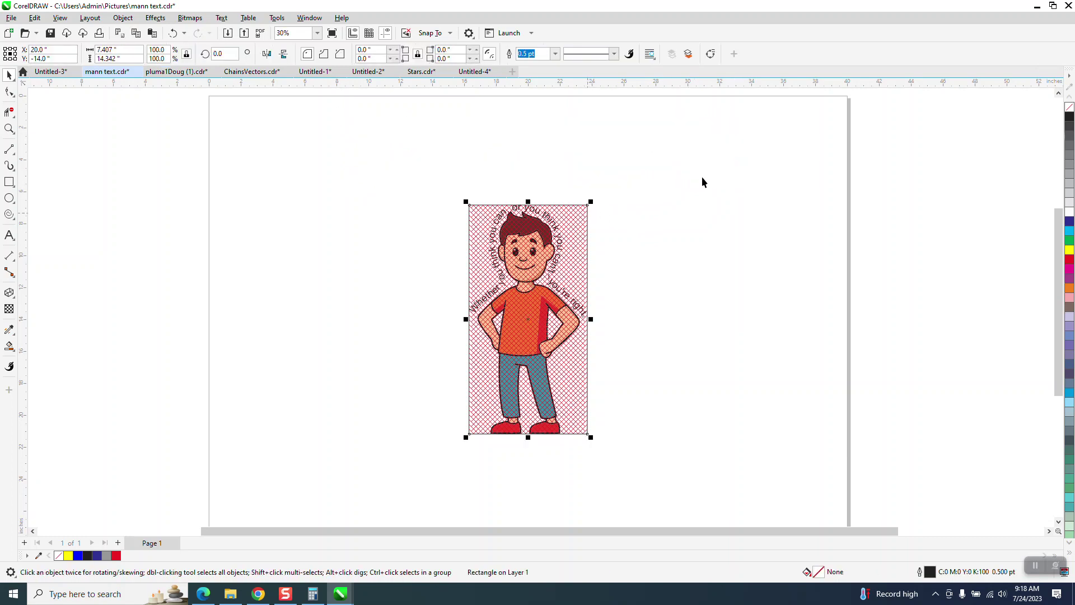
{"action": "right_click", "coordinate": [1069, 106]}
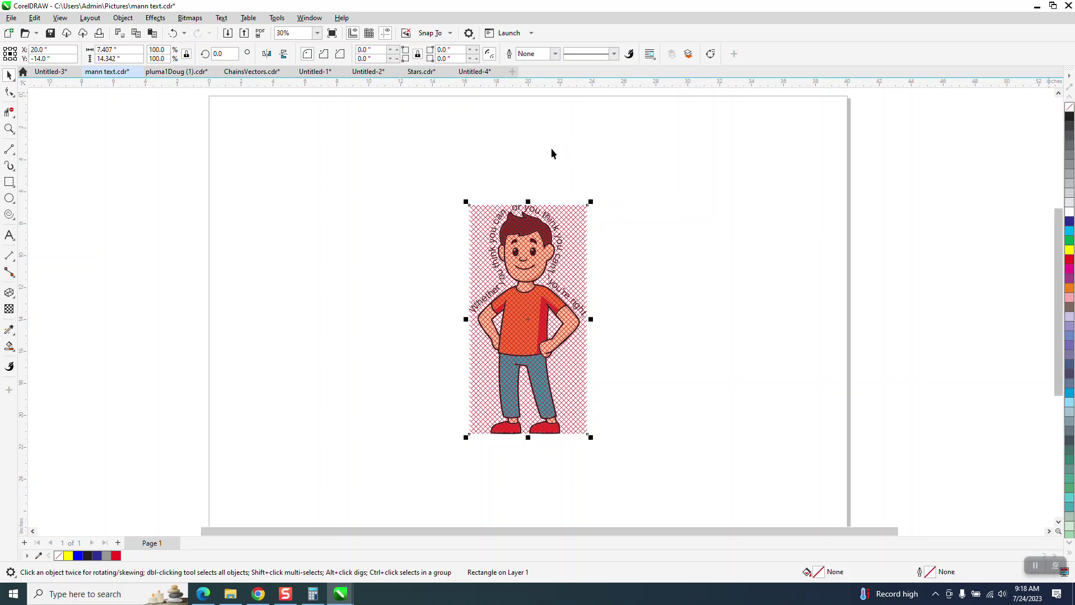
{"action": "left_click", "coordinate": [521, 159]}
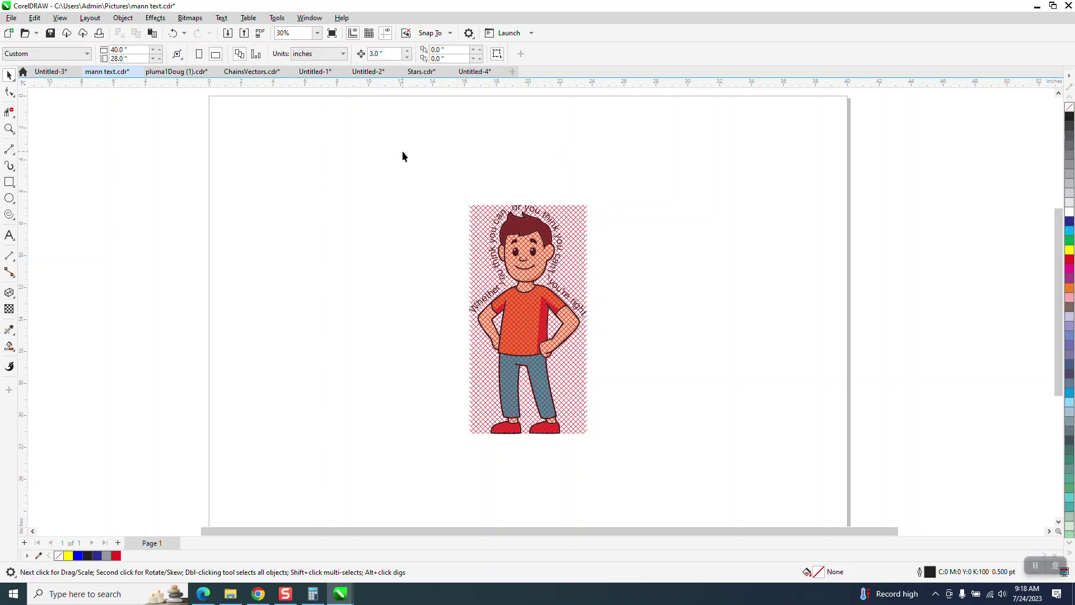
- Export the current document to the Pictures folder as a PDF named LINK4
{"action": "key", "text": "F4"}
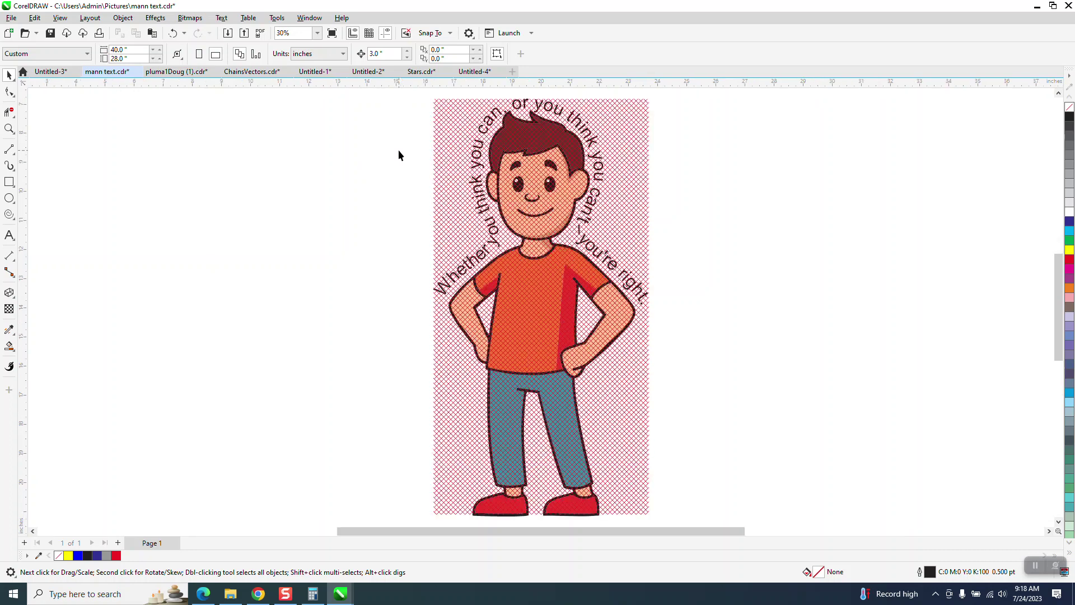
{"action": "scroll", "coordinate": [392, 158], "scroll_direction": "down", "scroll_amount": 1}
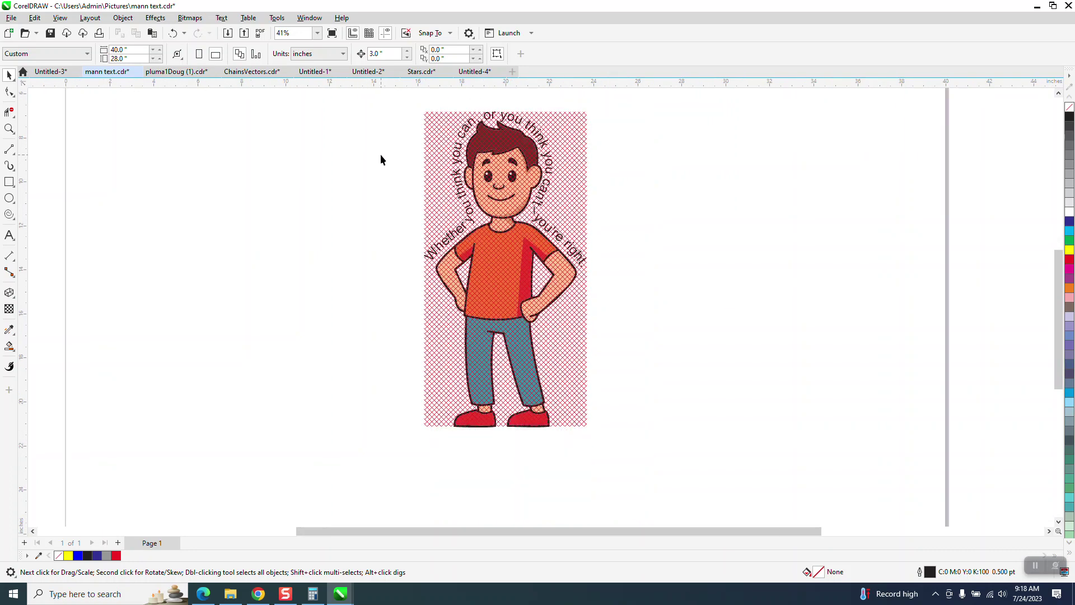
{"action": "left_click", "coordinate": [11, 18]}
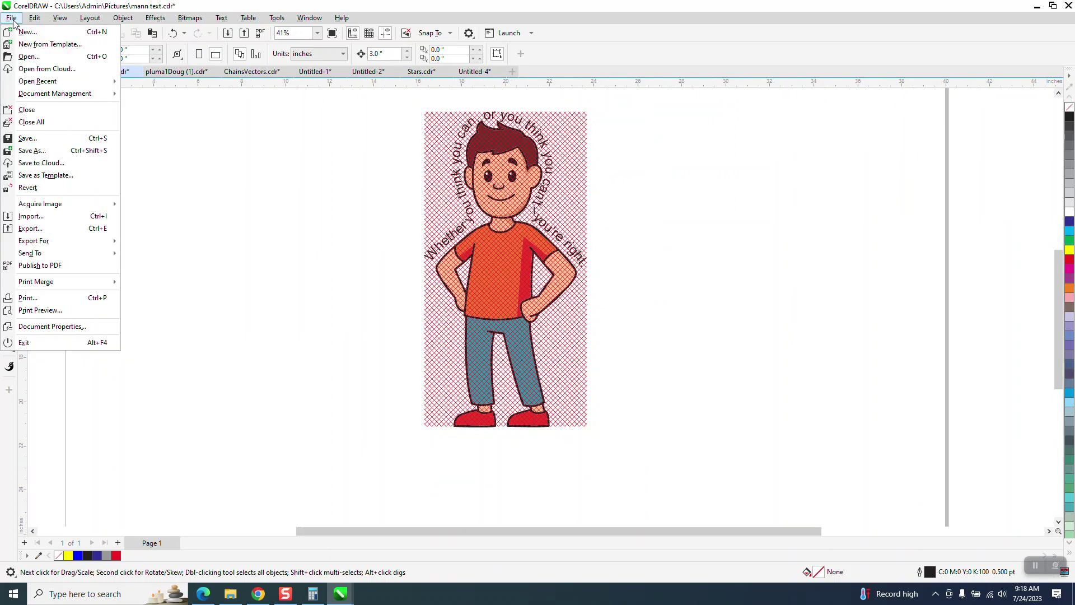
{"action": "left_click", "coordinate": [33, 230]}
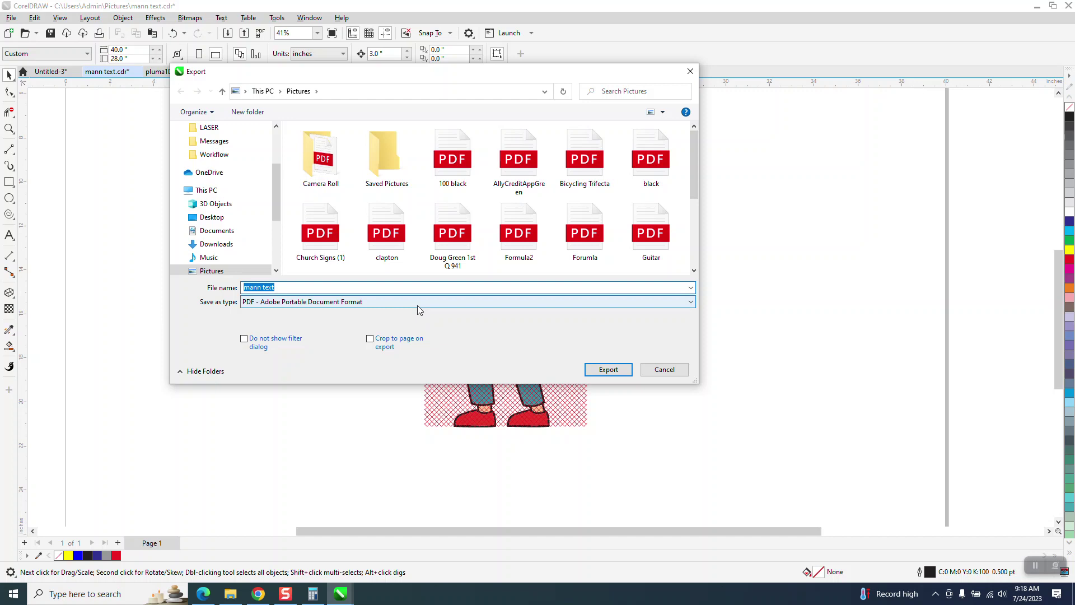
{"action": "type", "text": "LINK"}
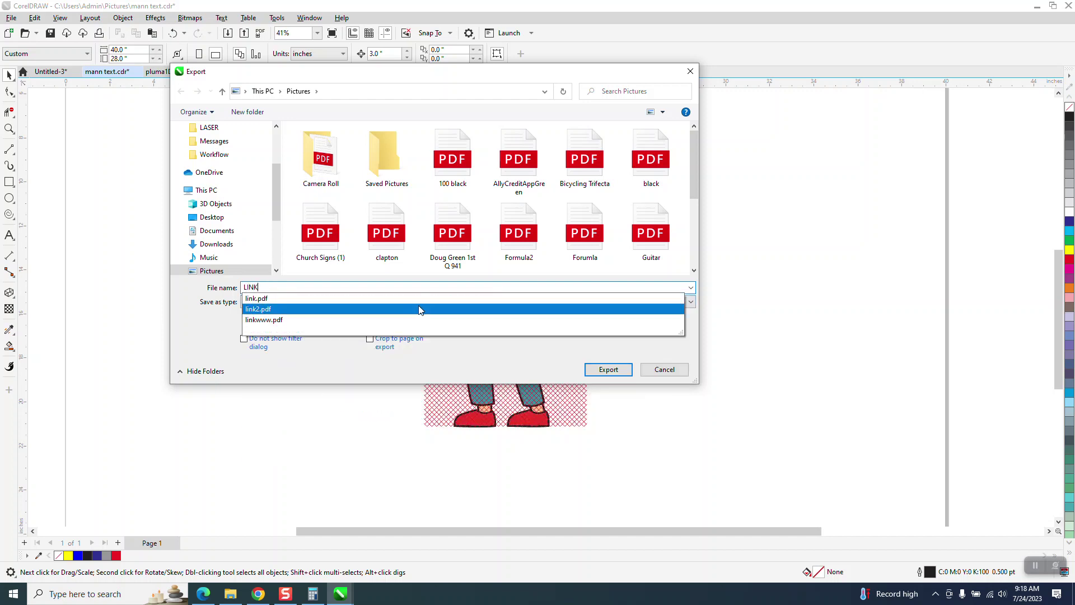
{"action": "type", "text": "4"}
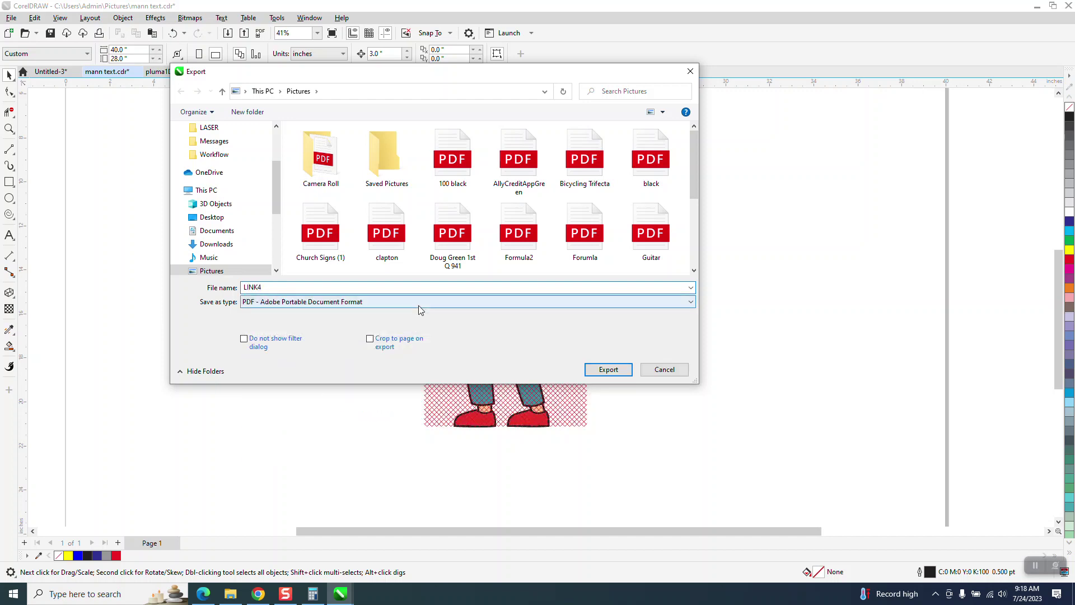
{"action": "left_click", "coordinate": [609, 371]}
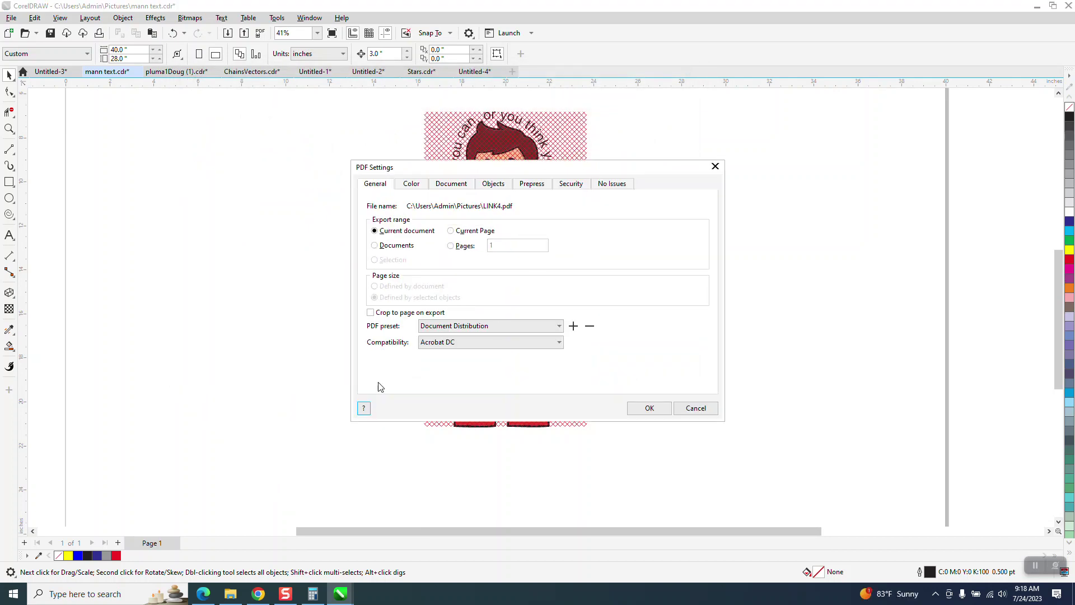
{"action": "left_click", "coordinate": [667, 412]}
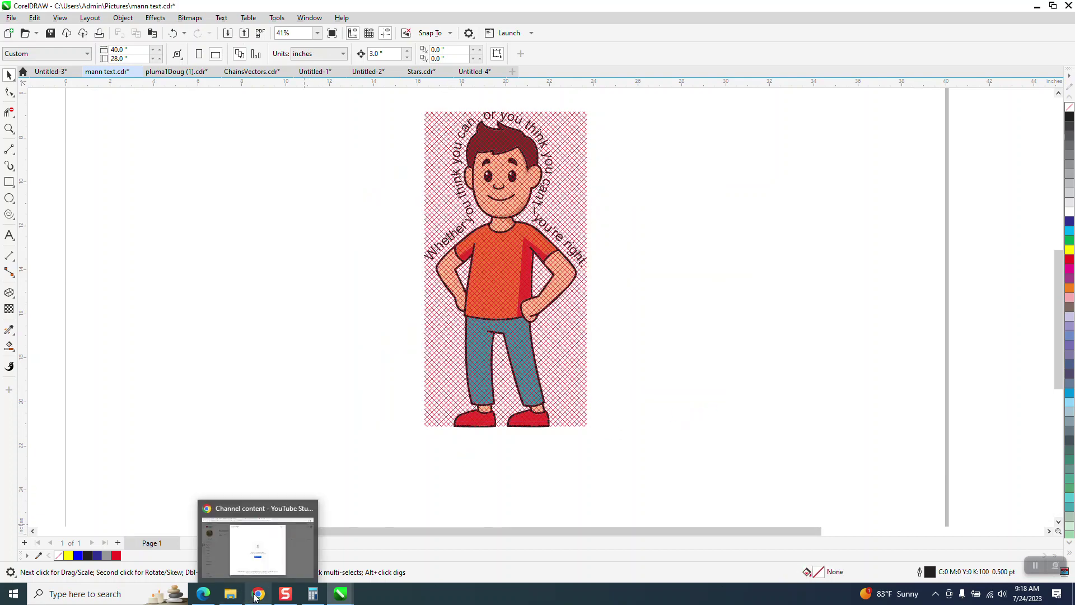
- Switch to Gmail in Chrome and start a new message with LINK4.pdf from the Pictures folder attached
{"action": "left_click", "coordinate": [256, 546]}
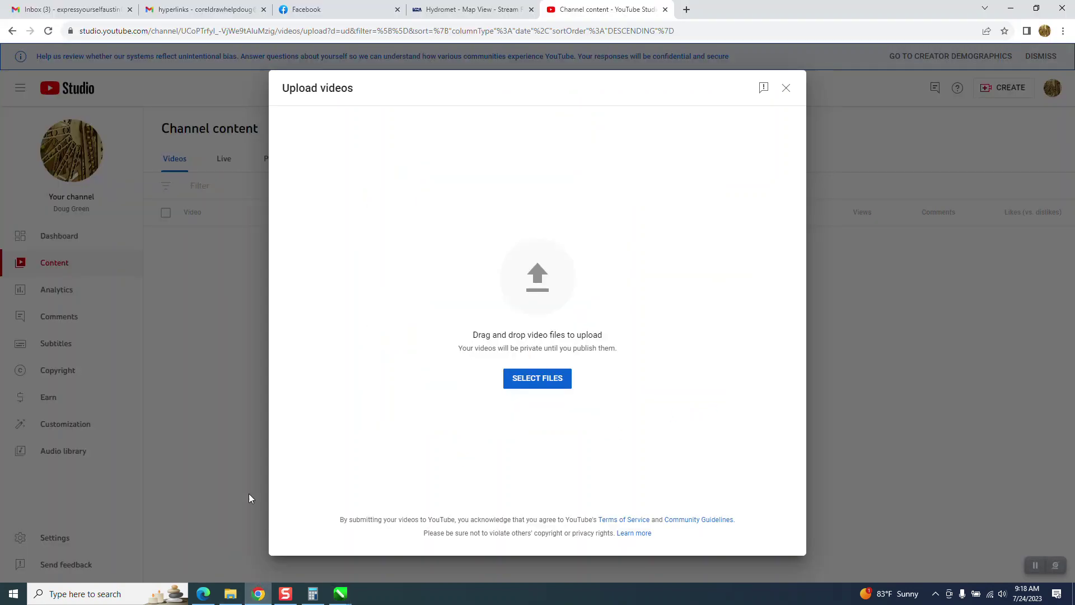
{"action": "left_click", "coordinate": [190, 16]}
{"action": "left_click", "coordinate": [133, 138]}
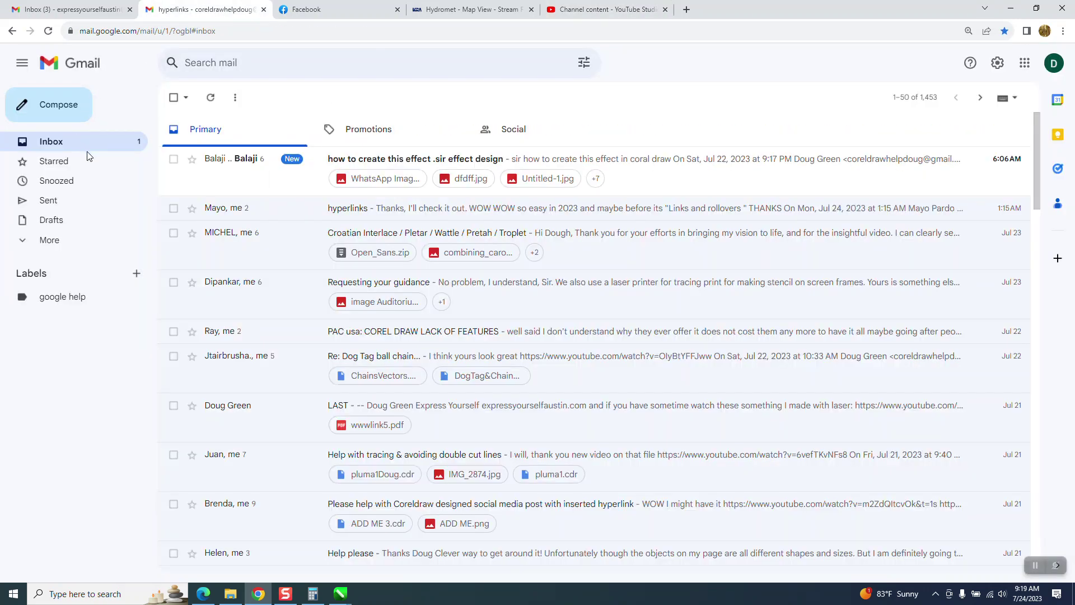
{"action": "left_click", "coordinate": [67, 110]}
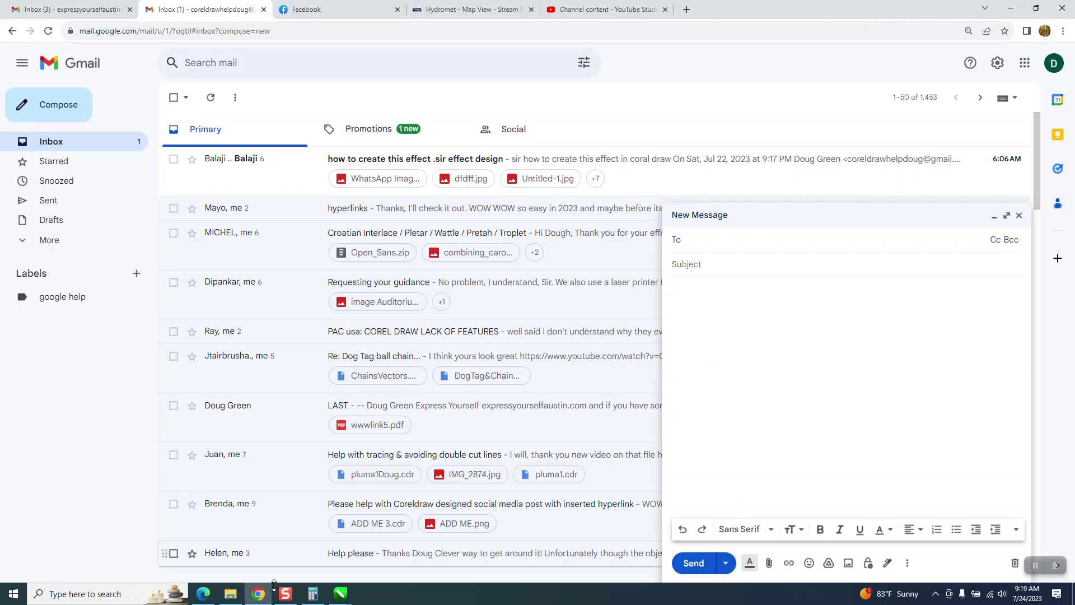
{"action": "left_click", "coordinate": [229, 595]}
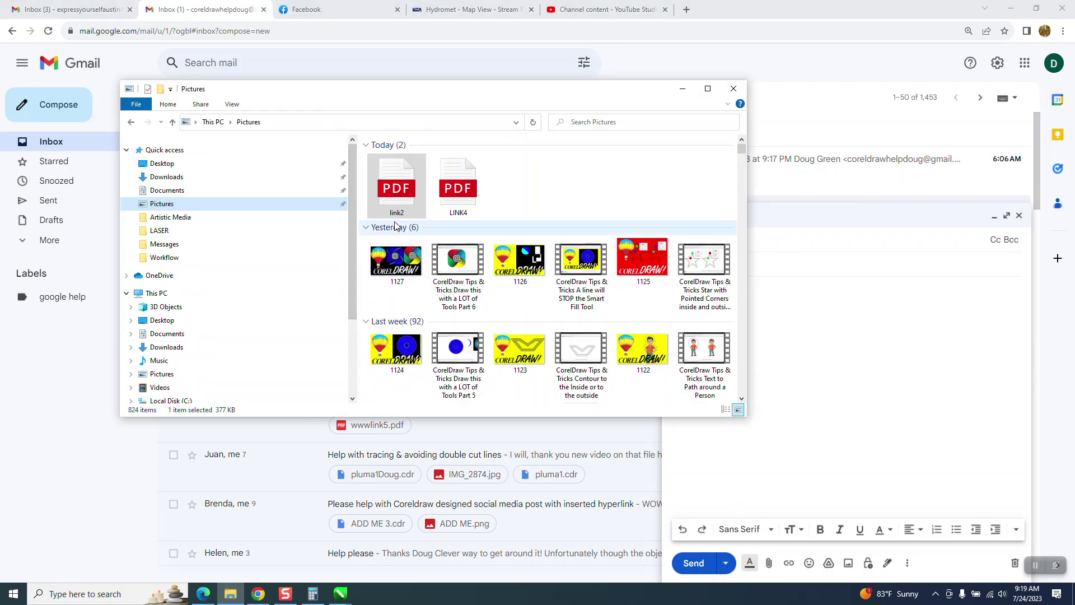
{"action": "left_click_drag", "start_coordinate": [456, 188], "coordinate": [785, 456]}
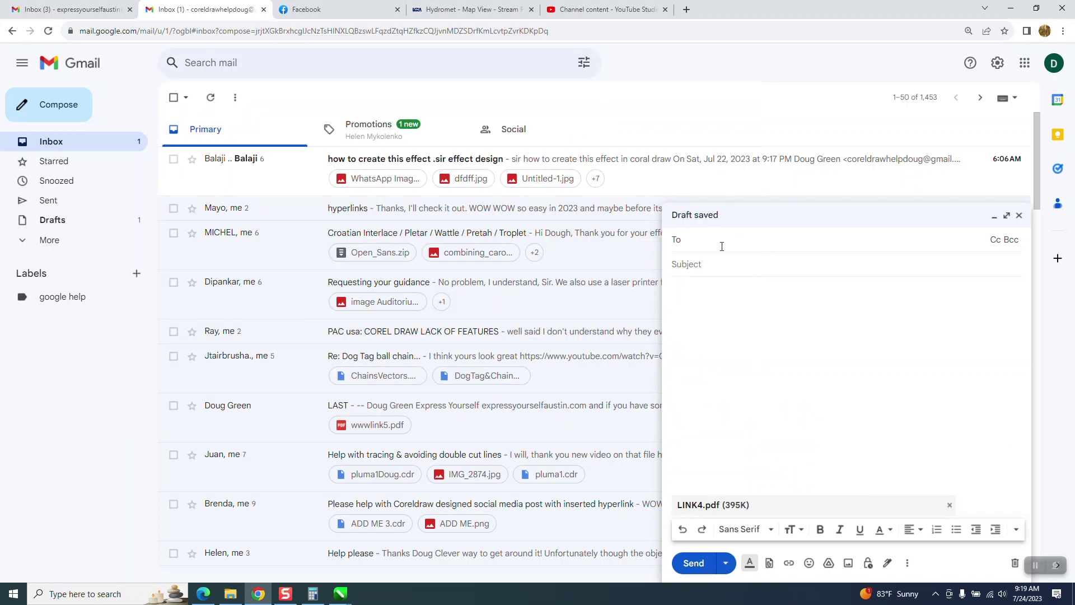
- Address the message to the suggested contact's primary e-mail, set its subject to LINK4 and send it
{"action": "type", "text": "EXPRE"}
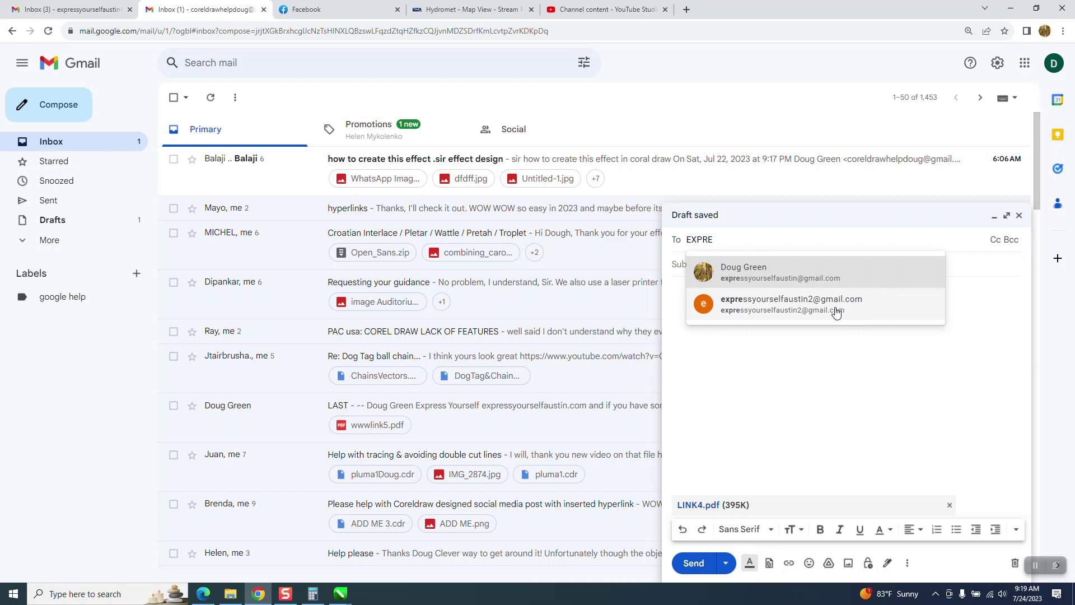
{"action": "mouse_move", "coordinate": [837, 313]}
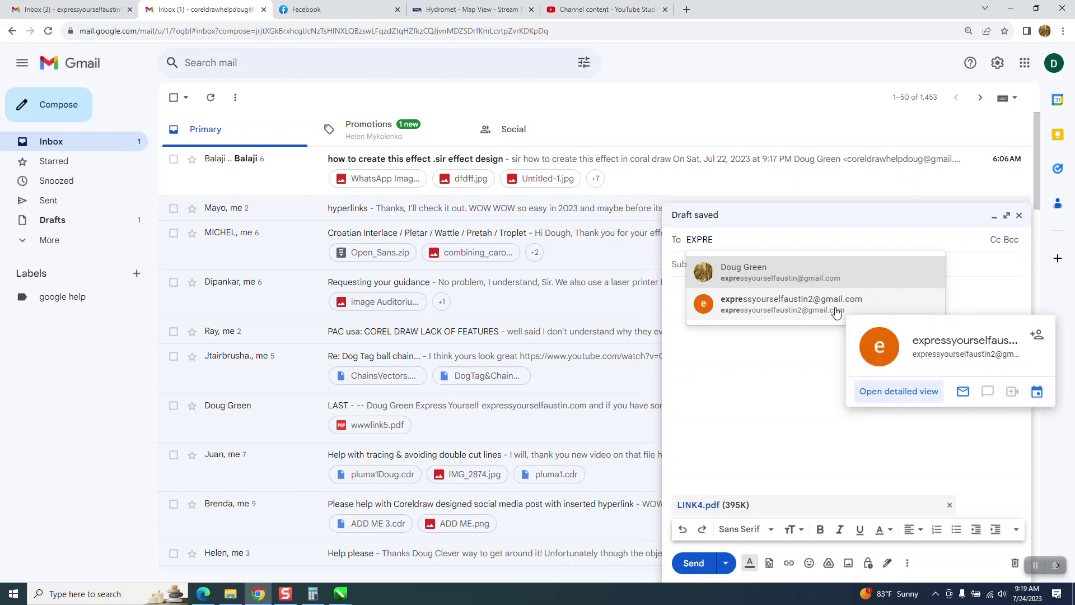
{"action": "left_click", "coordinate": [809, 285]}
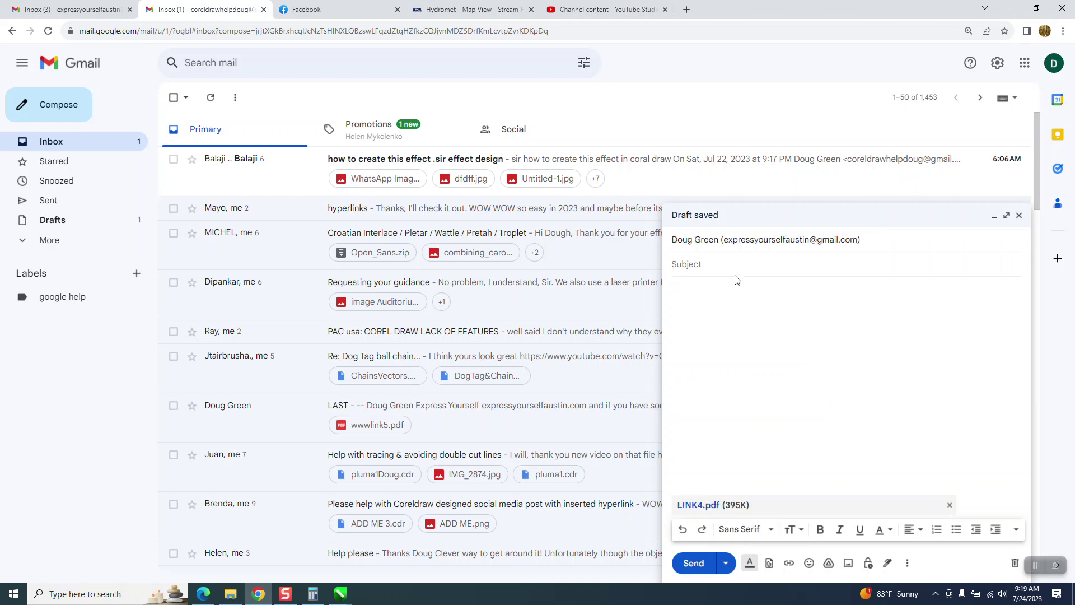
{"action": "type", "text": "LINK4"}
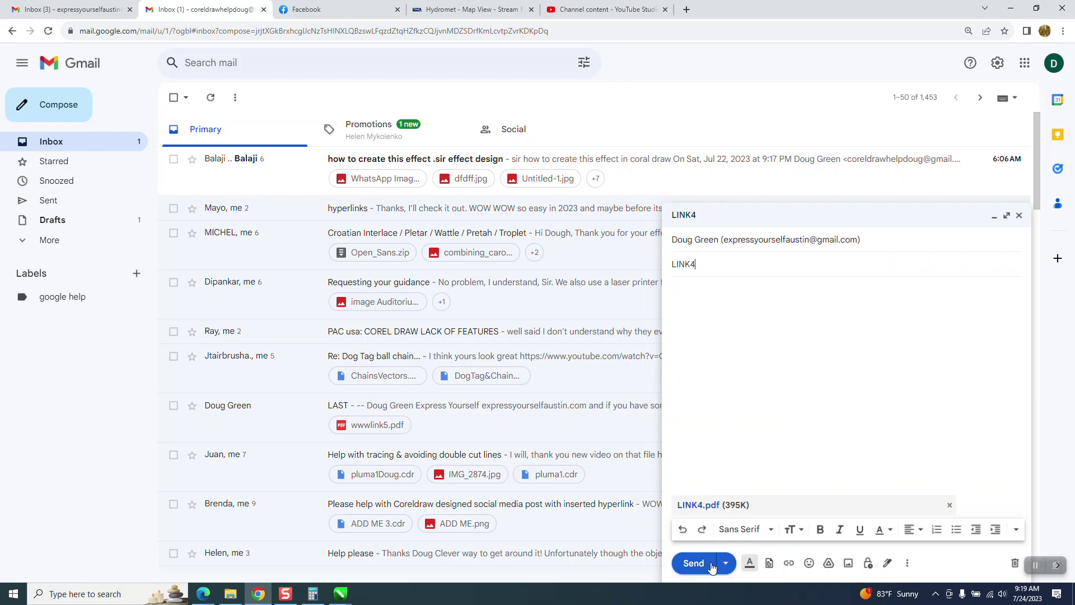
{"action": "left_click", "coordinate": [693, 563]}
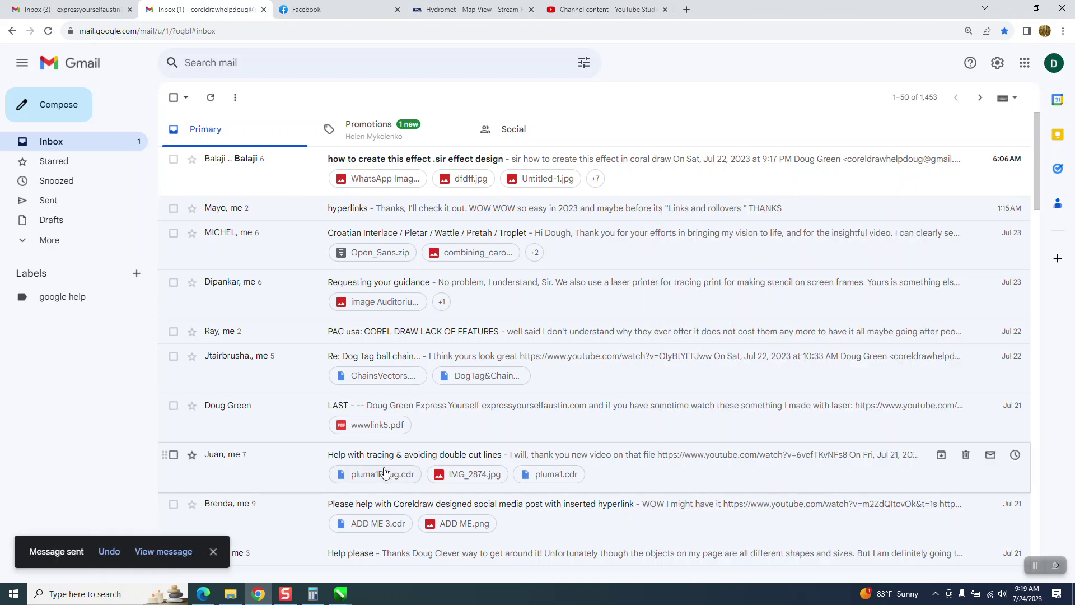
{"action": "left_click", "coordinate": [214, 552]}
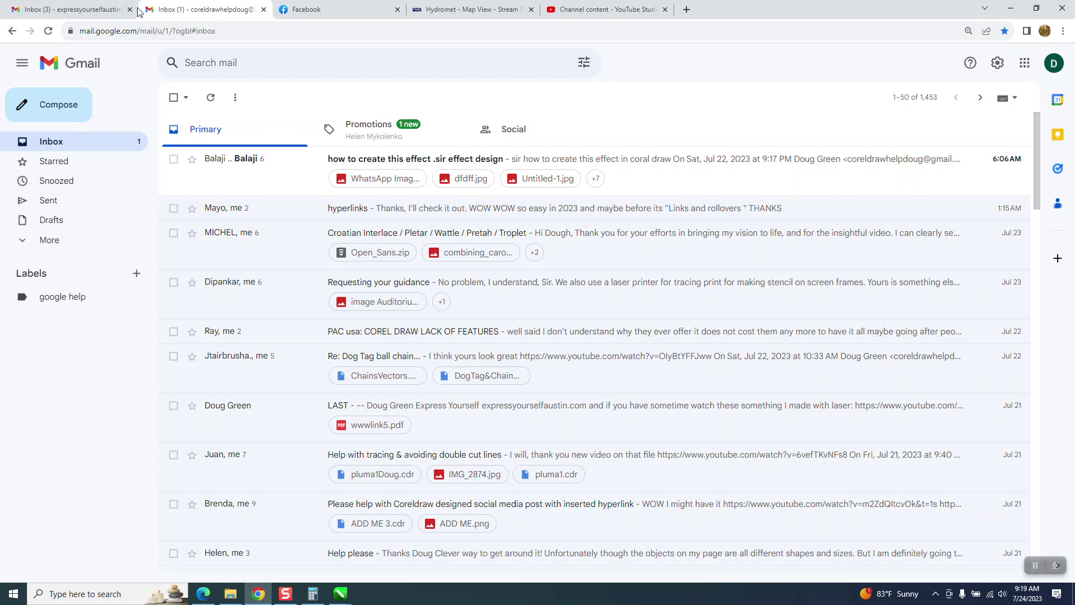
- Refresh the inbox of the recipient's Gmail account and open the received LINK4 message
{"action": "left_click", "coordinate": [107, 12]}
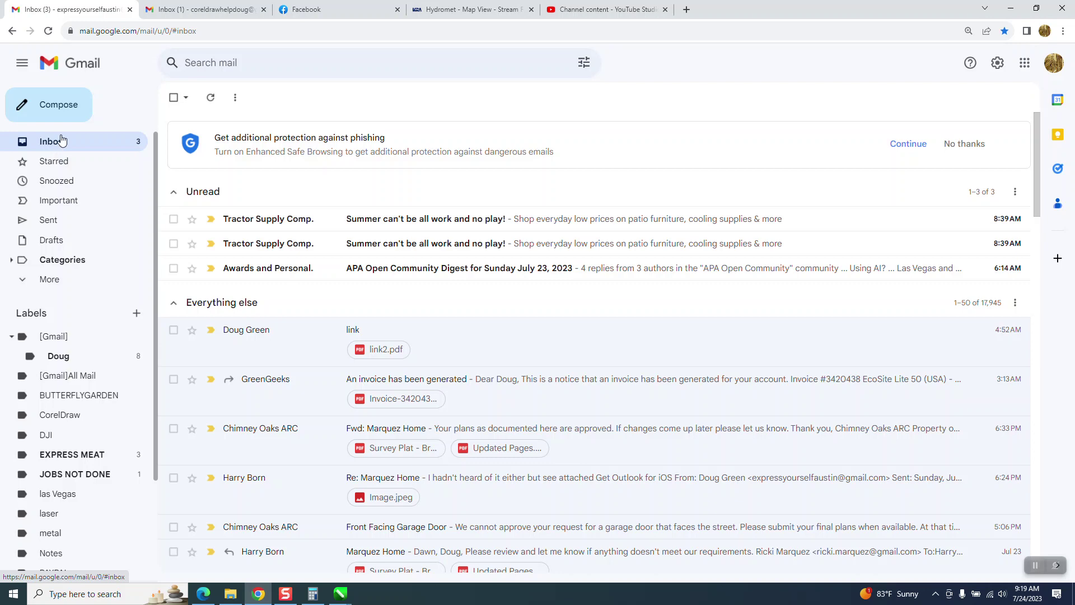
{"action": "left_click", "coordinate": [204, 12]}
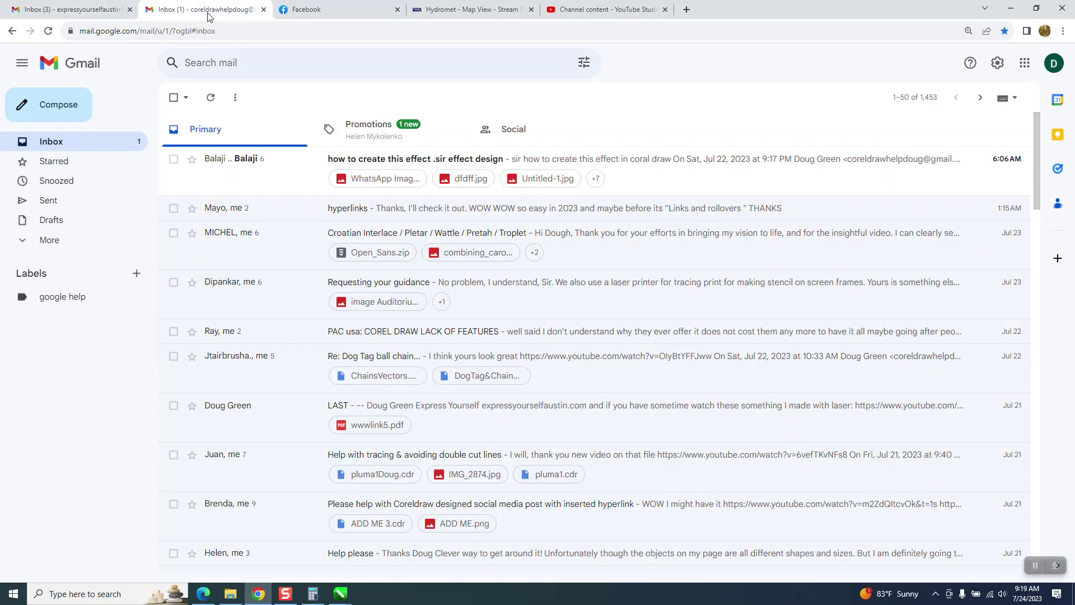
{"action": "left_click", "coordinate": [98, 12]}
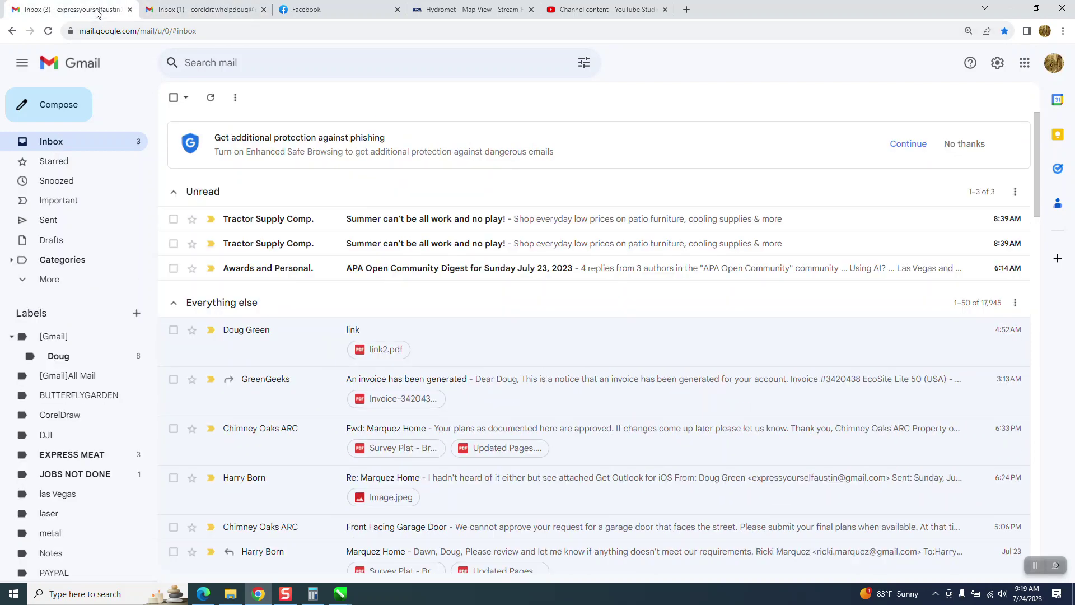
{"action": "left_click", "coordinate": [69, 146]}
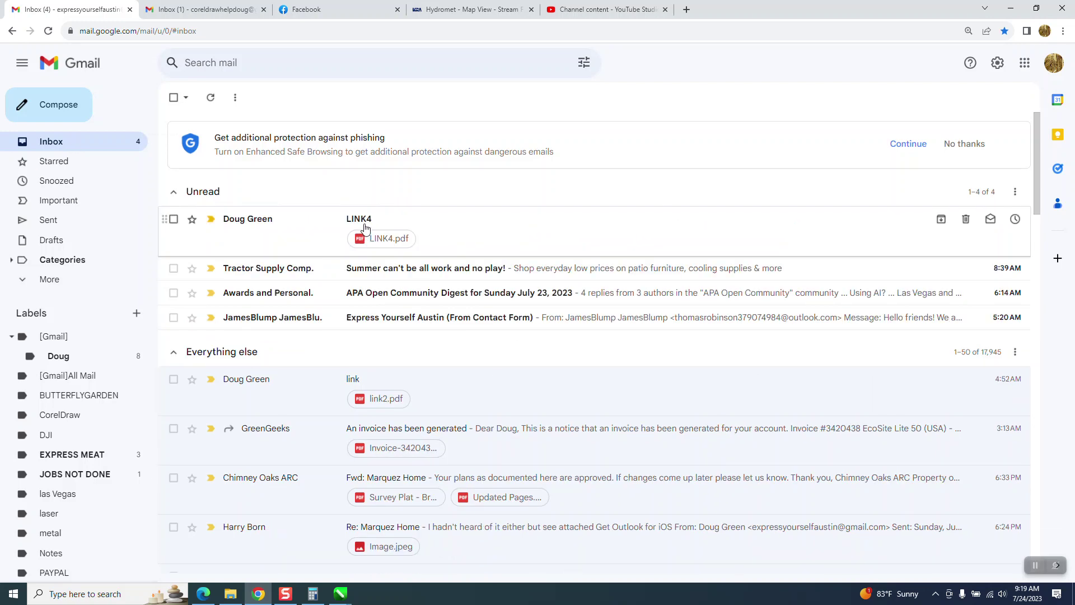
{"action": "left_click", "coordinate": [364, 224]}
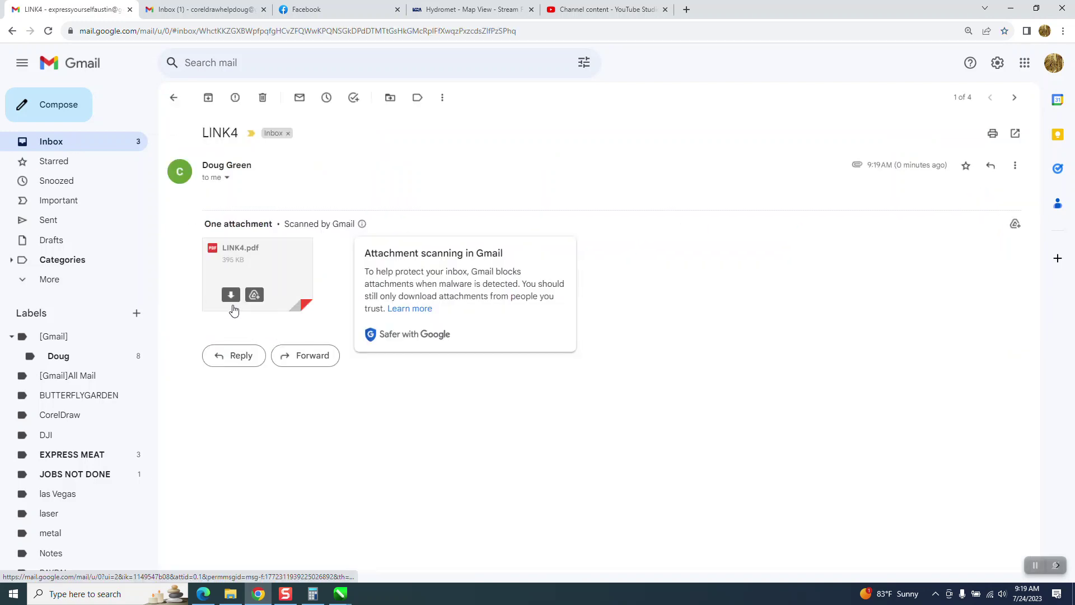
- Download the LINK4.pdf attachment from the message and open it in the browser
{"action": "left_click", "coordinate": [231, 296]}
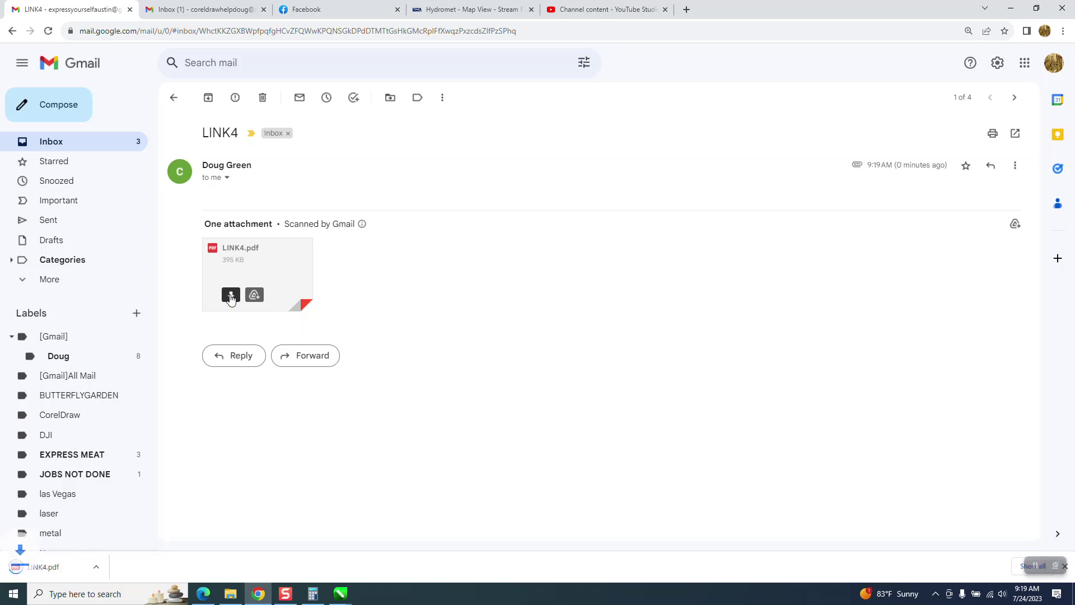
{"action": "left_click", "coordinate": [124, 565]}
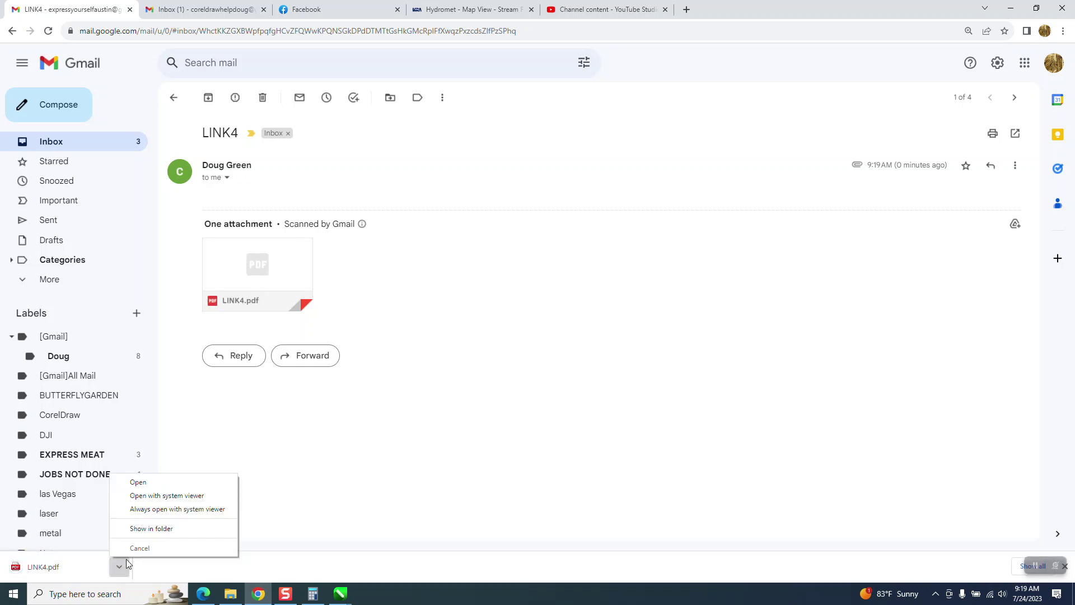
{"action": "left_click", "coordinate": [149, 482]}
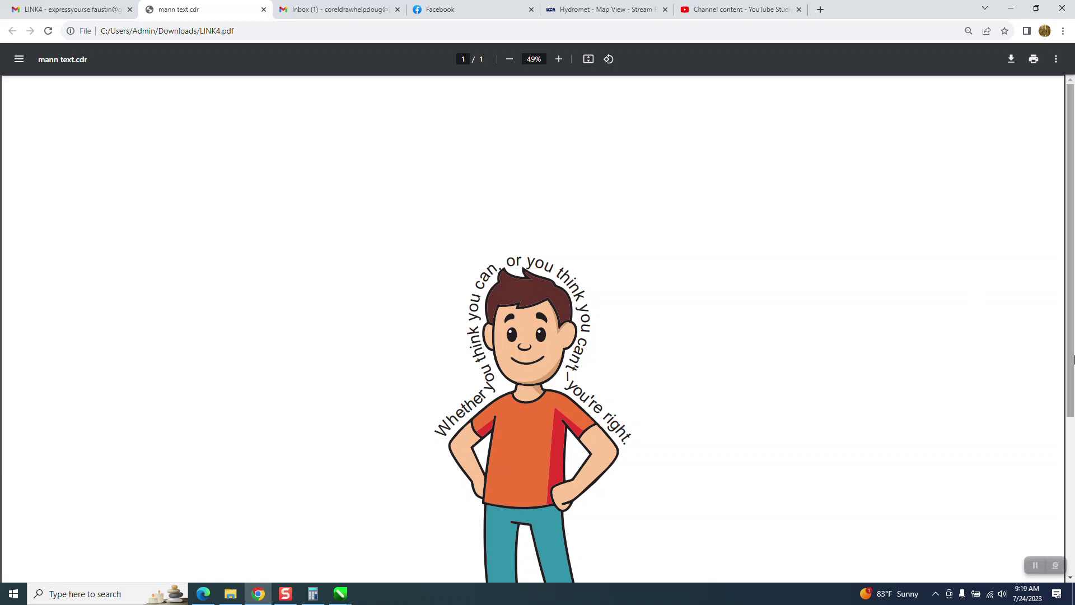
- Try the hyperlink over the man in LINK4.pdf by following it to the website
{"action": "left_click_drag", "start_coordinate": [1071, 362], "coordinate": [1071, 386]}
{"action": "scroll", "coordinate": [1071, 421], "scroll_direction": "down", "scroll_amount": 1}
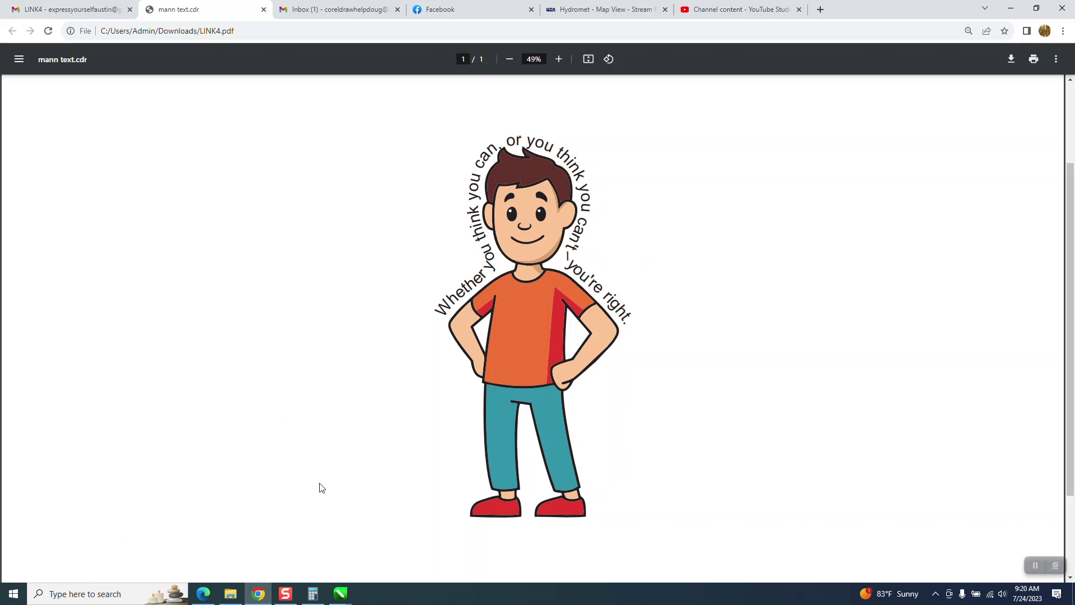
{"action": "left_click", "coordinate": [509, 339]}
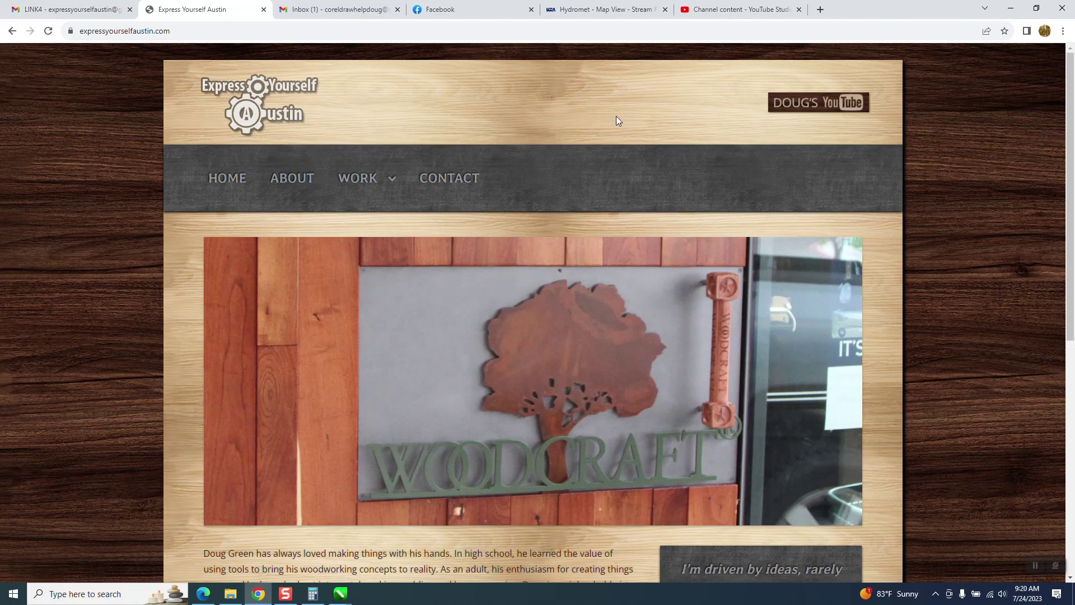
- Switch back to CorelDRAW, bring up the mann text.cdr document and zoom in on the hyperlinked man
{"action": "left_click", "coordinate": [339, 595]}
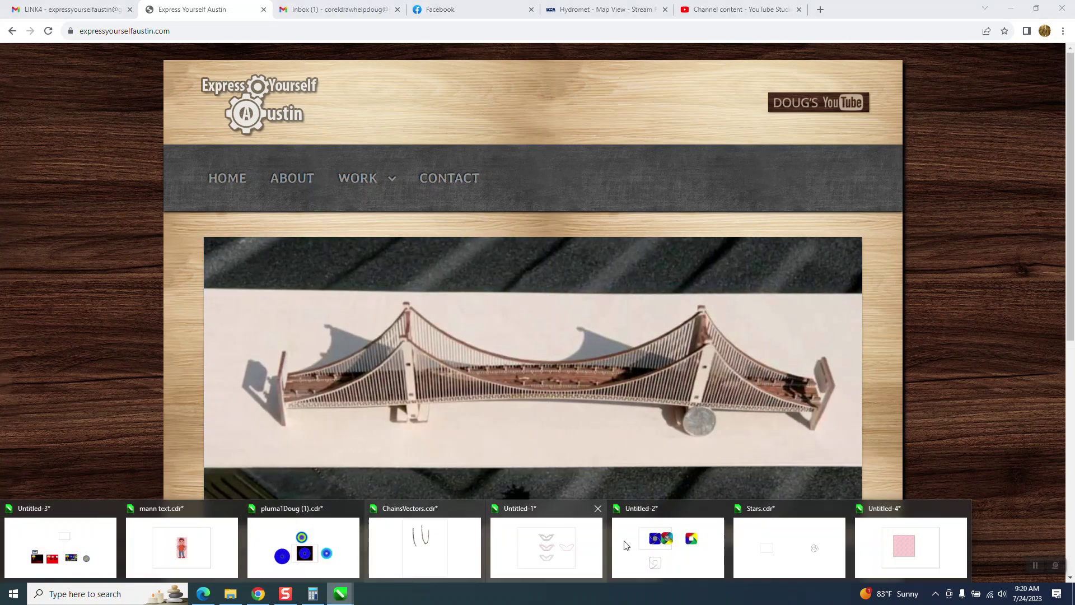
{"action": "left_click", "coordinate": [863, 537]}
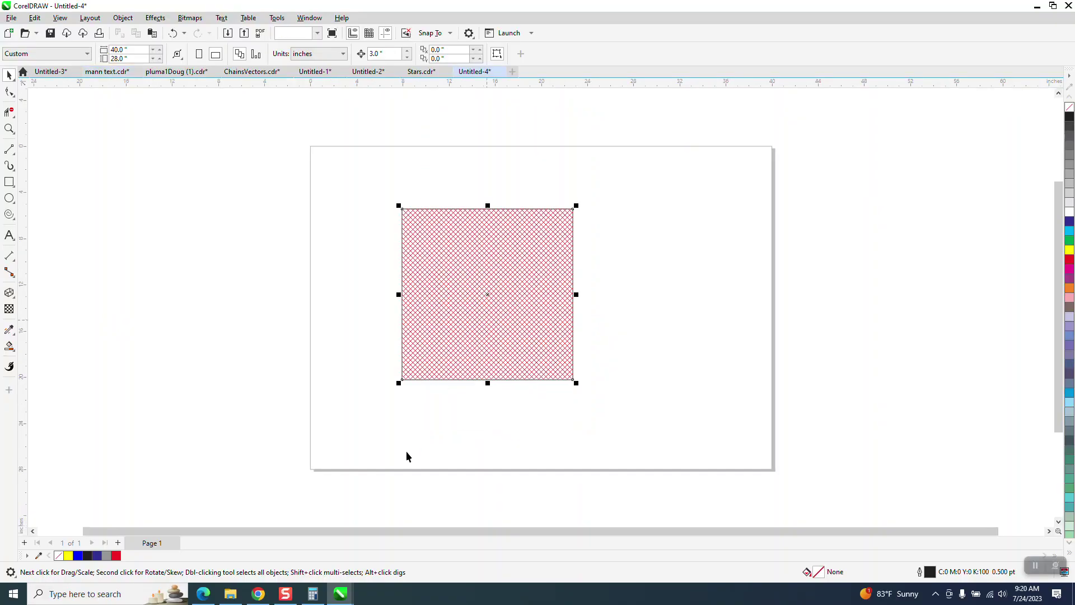
{"action": "left_click", "coordinate": [107, 72]}
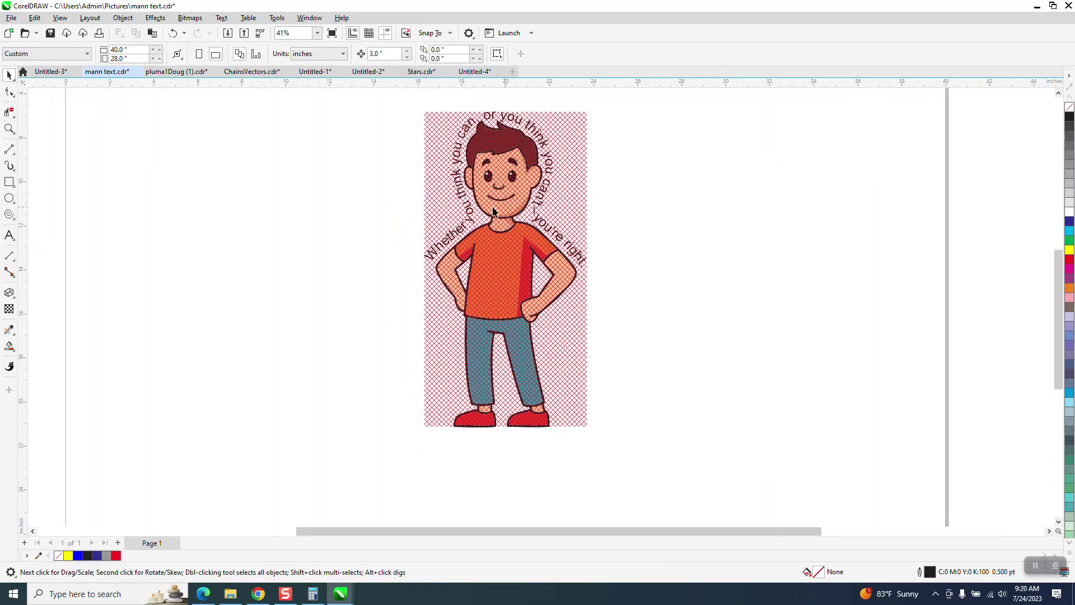
{"action": "left_click", "coordinate": [9, 129]}
{"action": "left_click_drag", "start_coordinate": [420, 109], "coordinate": [613, 435]}
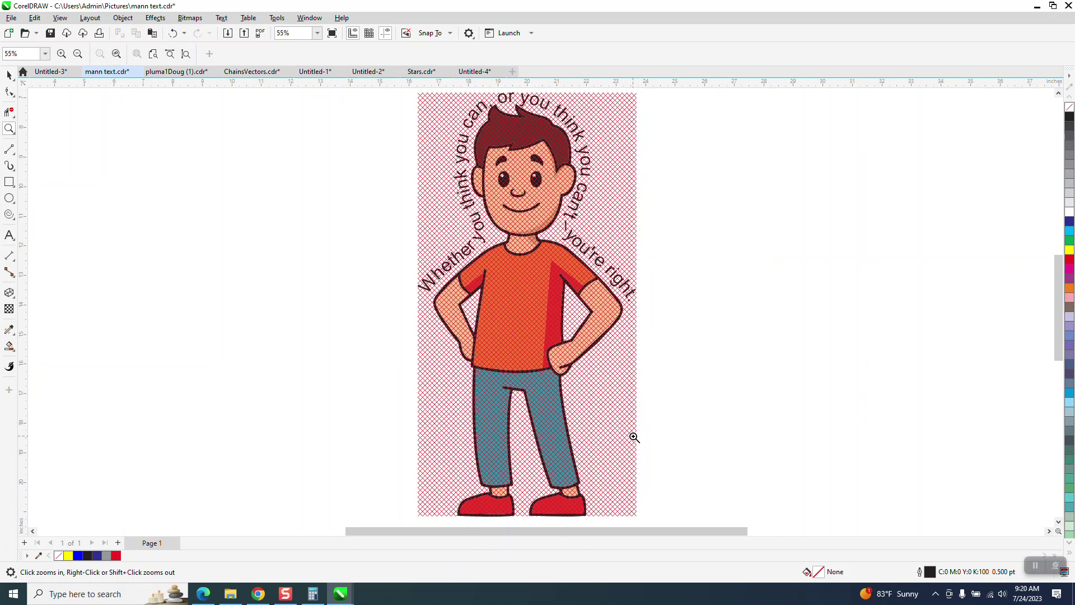